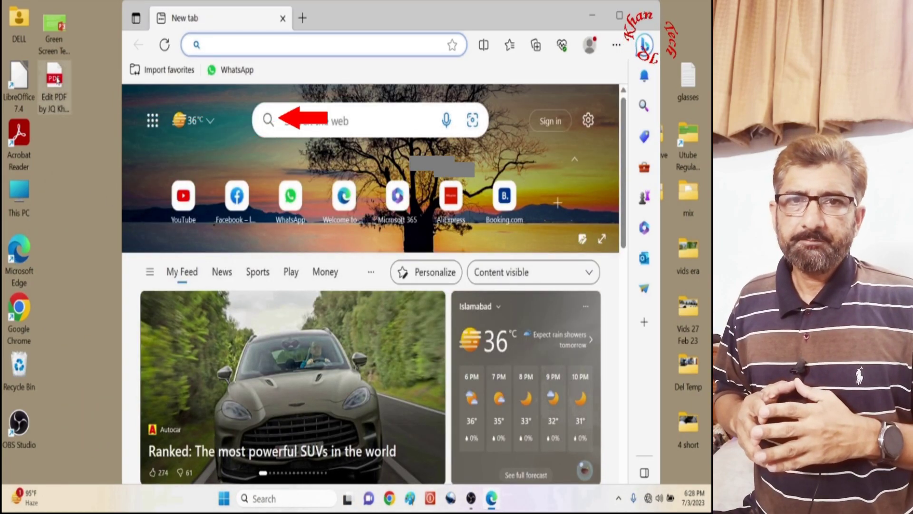
Step: Open the survey PDF in the browser and underline the cell below Maize in red ink
drag(54, 79, 333, 16)
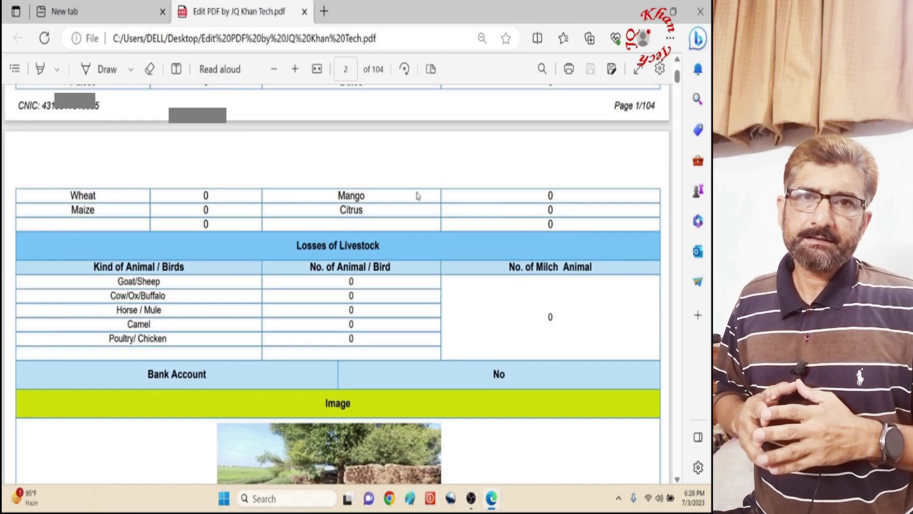
click(57, 68)
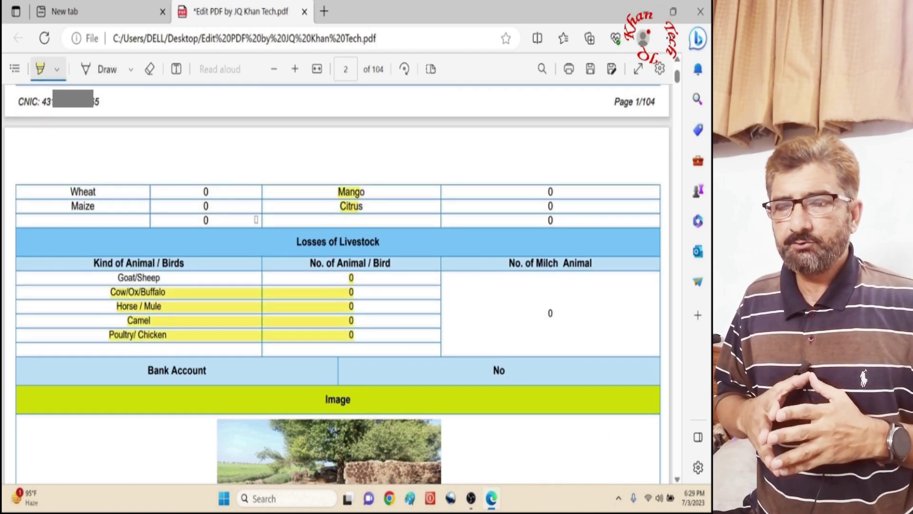
click(130, 69)
click(163, 156)
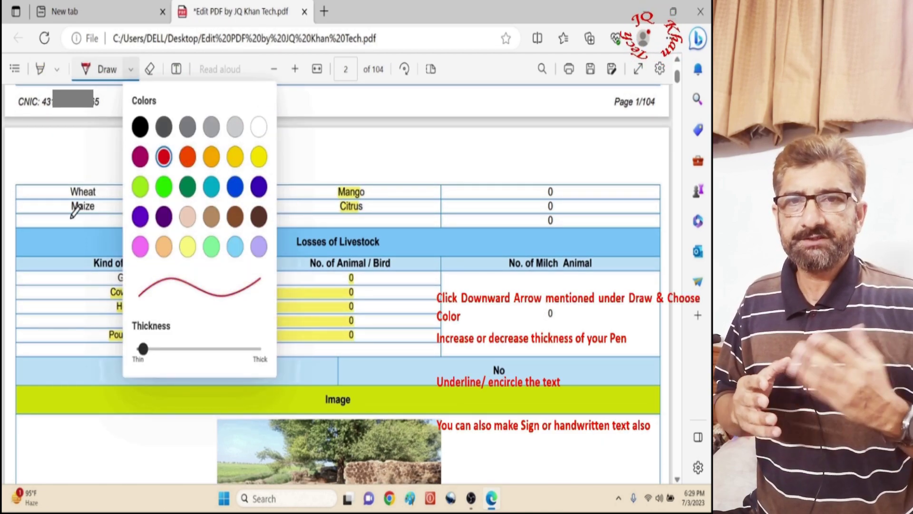
drag(71, 219, 106, 225)
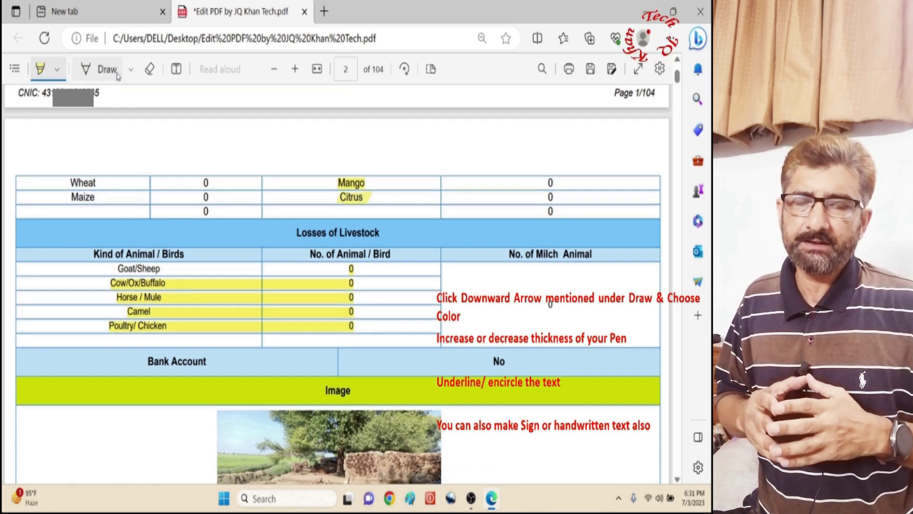
Step: Write red ink above the table, then erase the pen strokes and highlights
click(131, 69)
mouse_move(283, 141)
mouse_down()
mouse_move(480, 143)
mouse_move(102, 183)
mouse_move(125, 211)
mouse_up()
click(149, 69)
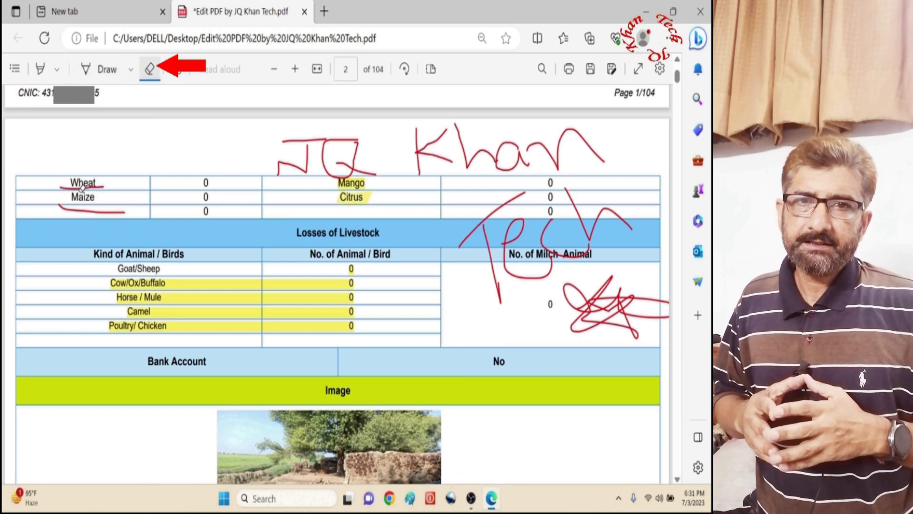
mouse_move(81, 188)
mouse_down()
mouse_move(195, 306)
mouse_move(380, 171)
mouse_move(428, 245)
mouse_move(613, 309)
mouse_up()
Step: Add a text box reading JQ above the table and nudge it left
click(176, 69)
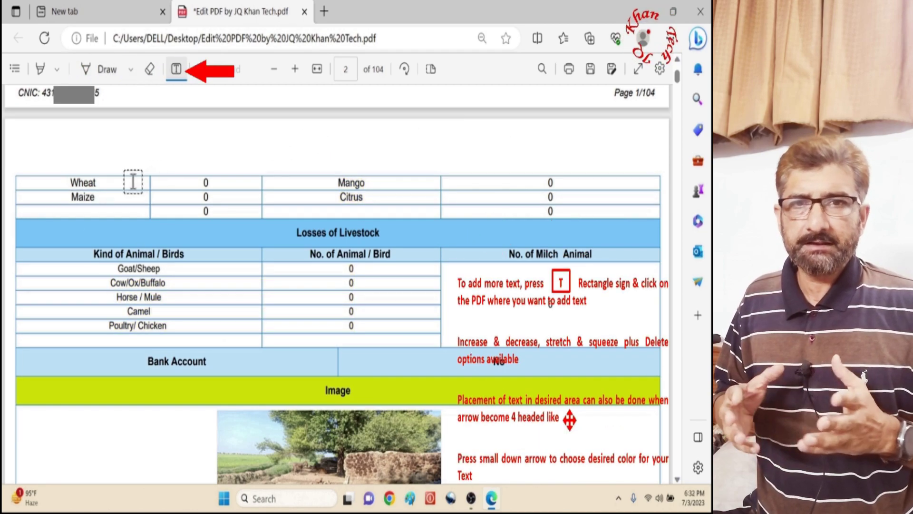
click(133, 187)
drag(119, 187, 84, 153)
text(JQ)
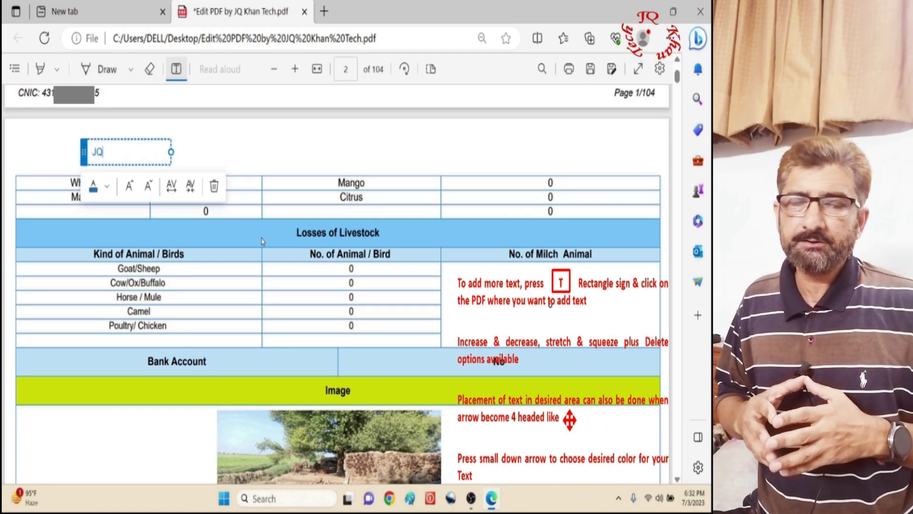
key(shift+Left)
key(shift+Left)
key(shift+Left)
key(shift+Left)
key(shift+Left)
key(shift+Left)
key(shift+Left)
key(shift+Left)
key(shift+Left)
key(shift+Left)
key(shift+Left)
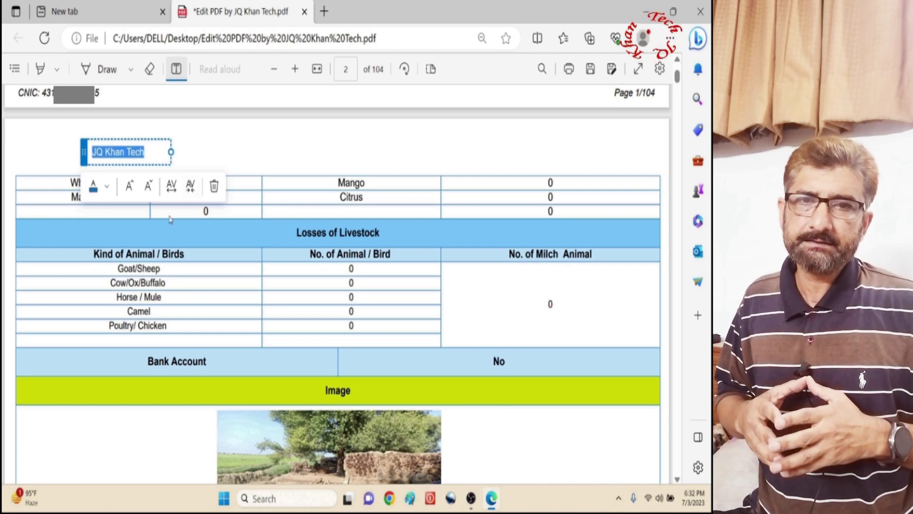
drag(84, 152, 73, 152)
Step: Make the JQ Khan Tech text red and larger, and paint white ink over Wheat
click(85, 186)
click(86, 222)
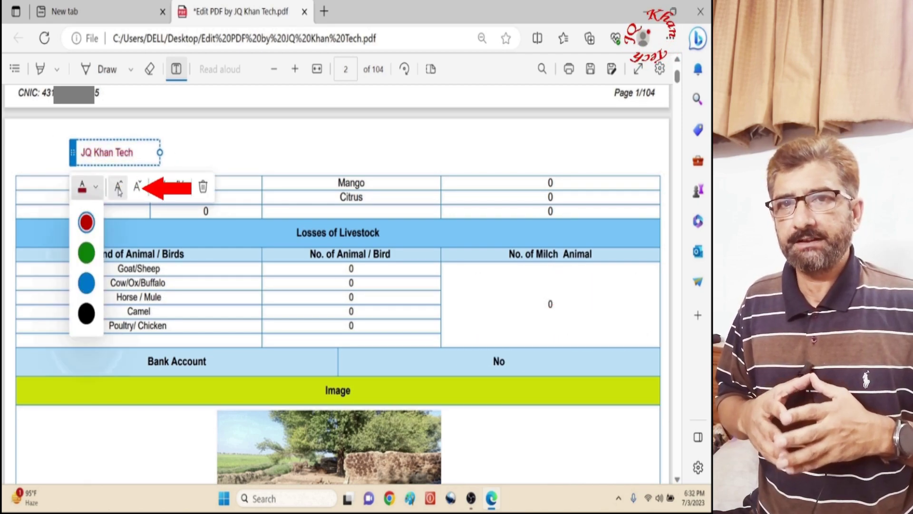
click(118, 187)
click(118, 186)
click(118, 186)
click(130, 69)
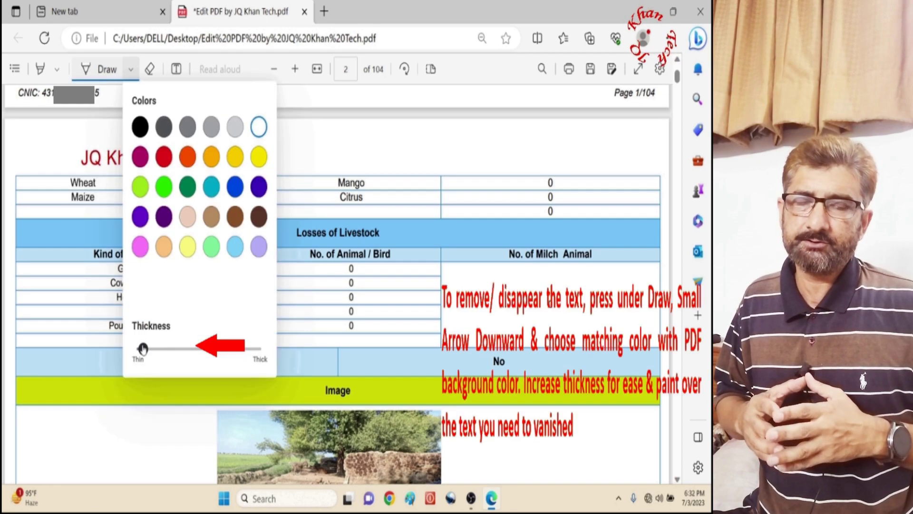
drag(73, 182, 98, 185)
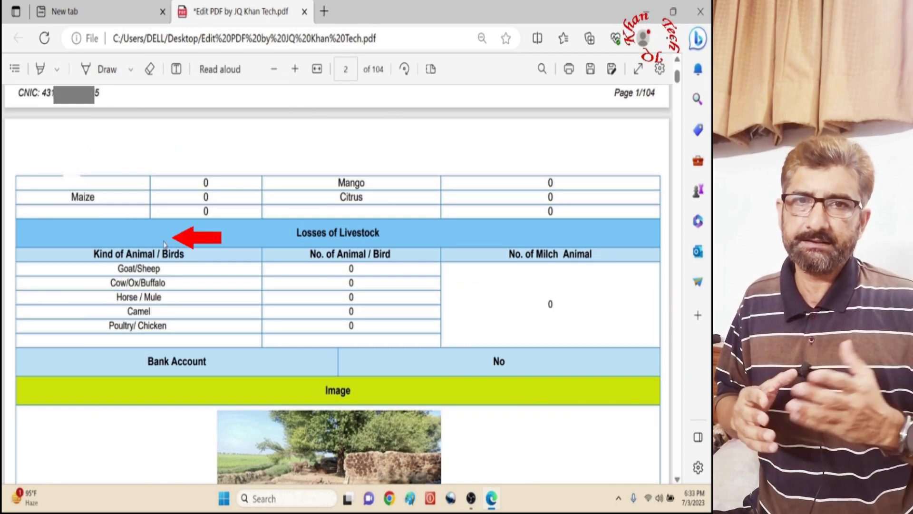
Step: Search the web for Camel, view image results, and capture the livestock table area
double_click(139, 311)
click(155, 185)
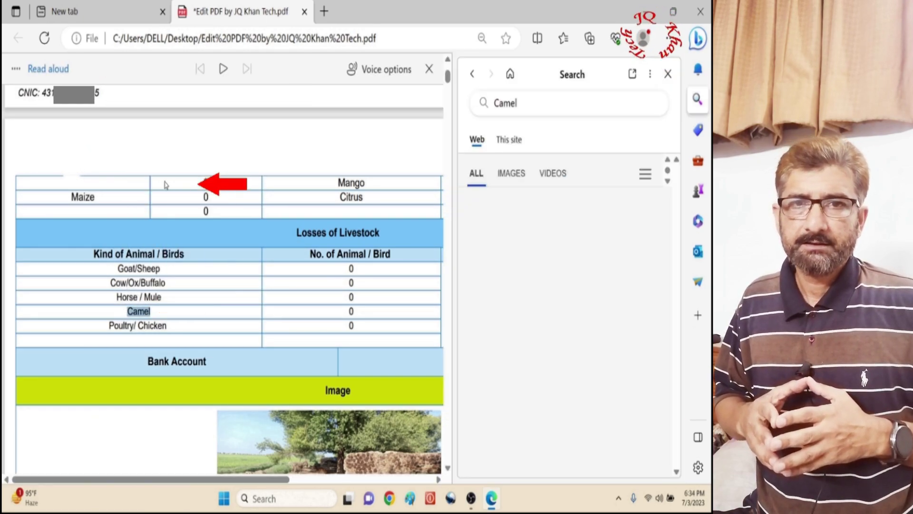
click(510, 173)
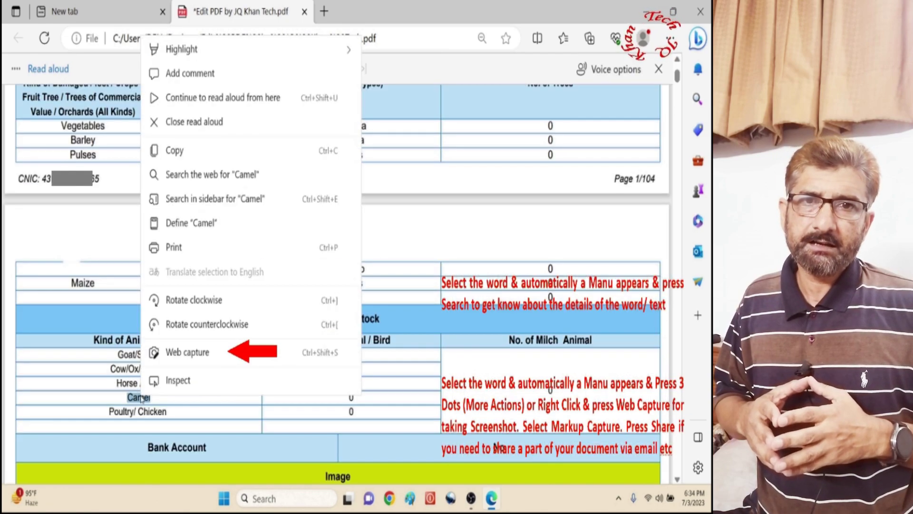
click(191, 350)
mouse_move(36, 232)
mouse_down()
mouse_move(344, 403)
mouse_move(657, 408)
mouse_up()
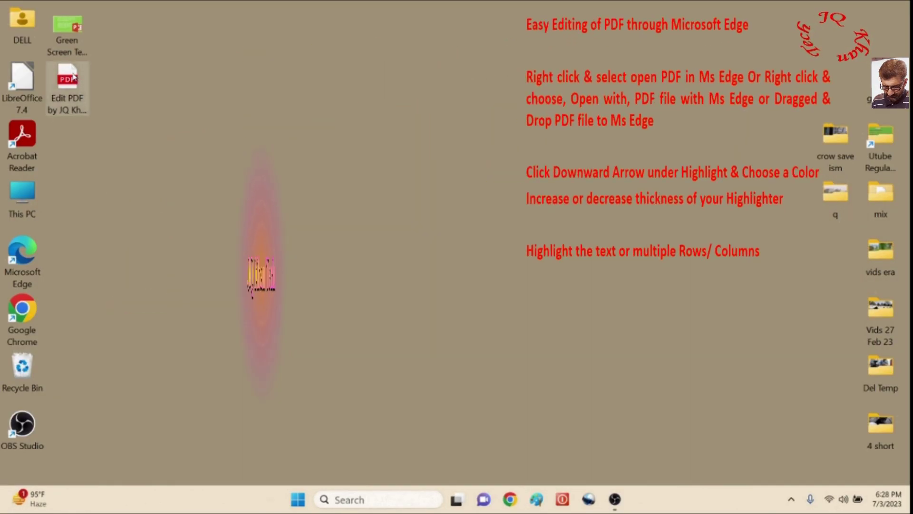
Step: Open Edit PDF by JQ Khan Tech.pdf by dragging it onto a maximized Edge window
right_click(74, 76)
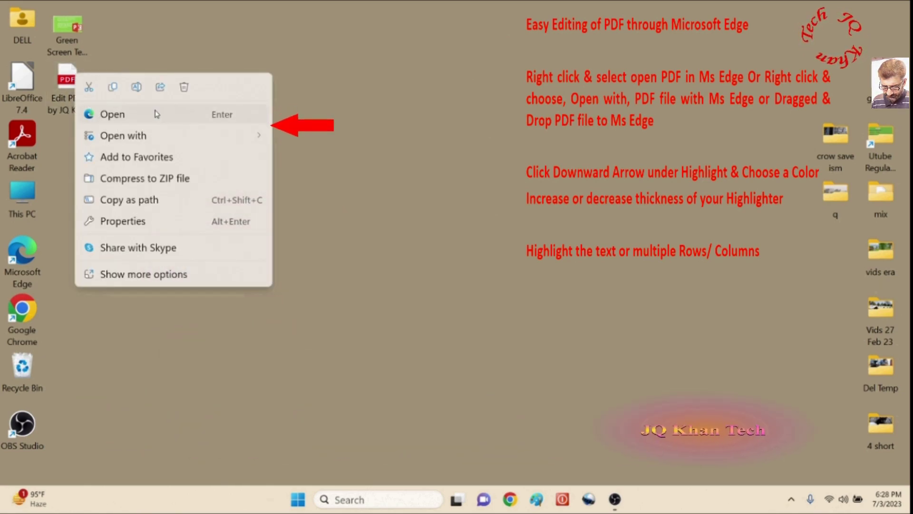
mouse_move(156, 135)
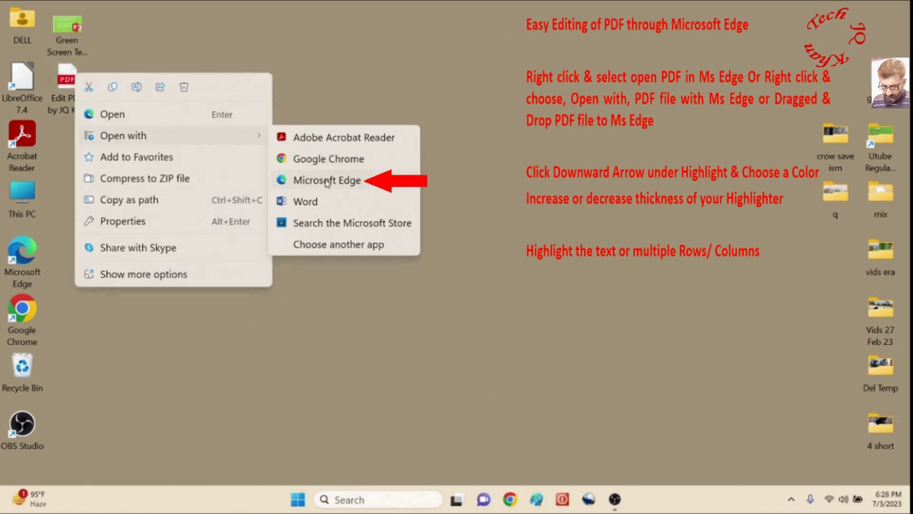
key(Escape)
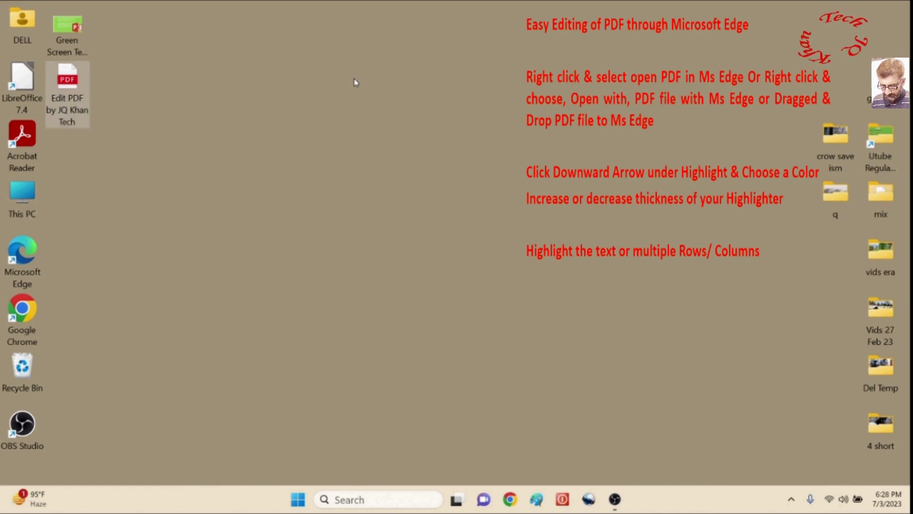
double_click(19, 257)
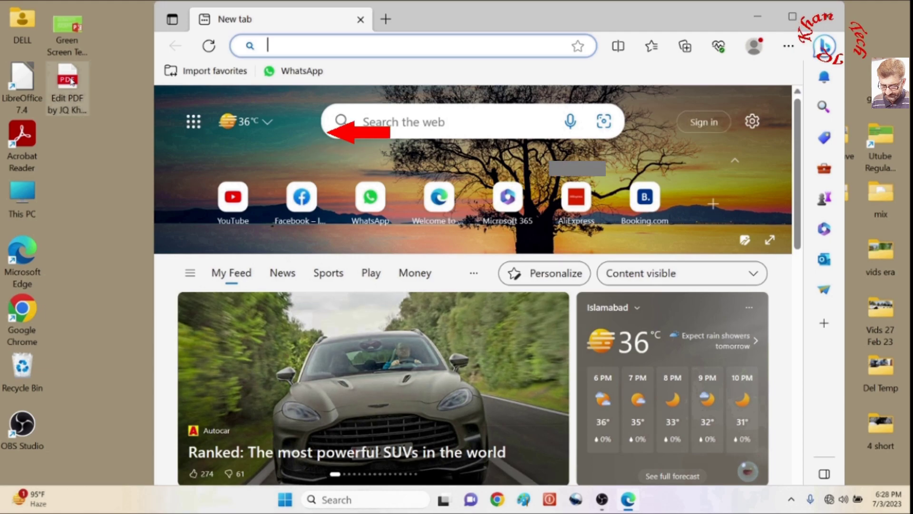
drag(70, 80, 185, 148)
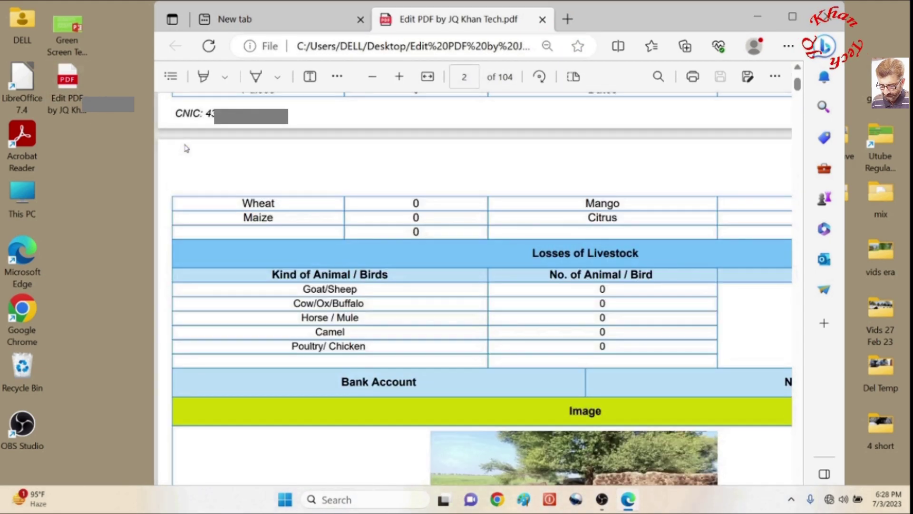
click(787, 18)
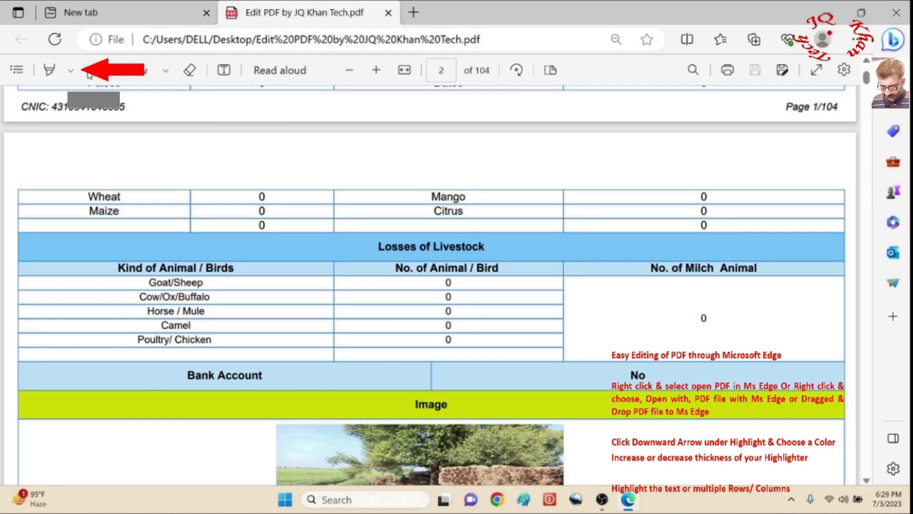
Step: Highlight Mango, Citrus and the Cow/Ox/Buffalo through Poultry/Chicken rows in yellow
click(72, 71)
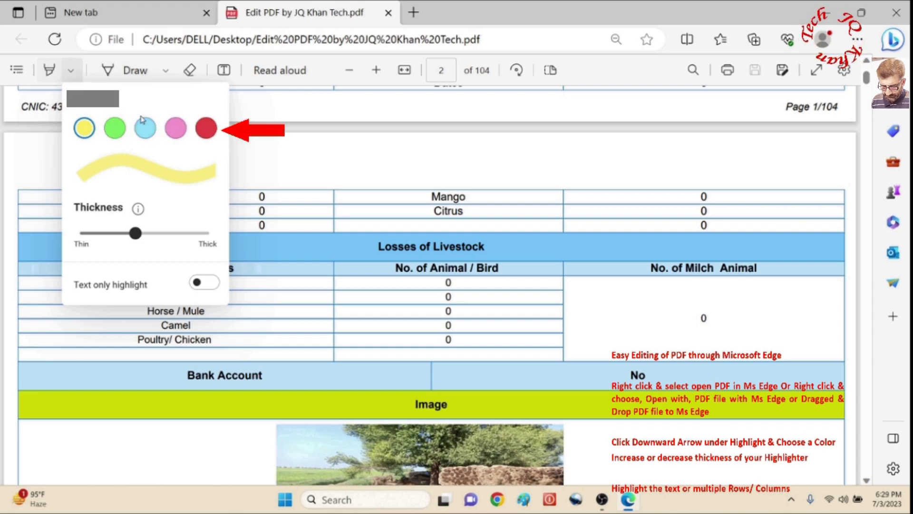
click(83, 129)
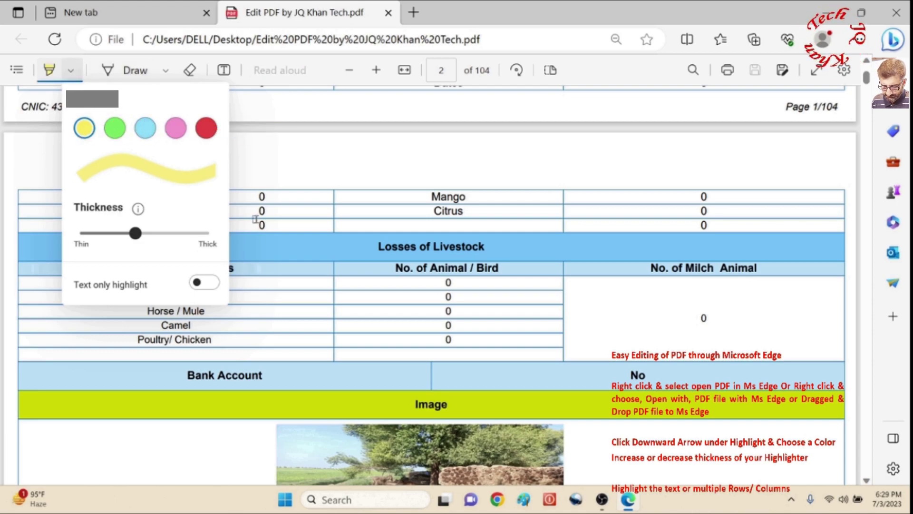
mouse_move(426, 196)
mouse_down()
mouse_move(468, 198)
mouse_move(460, 211)
mouse_up()
mouse_move(444, 276)
mouse_down()
mouse_move(454, 342)
mouse_move(458, 333)
mouse_up()
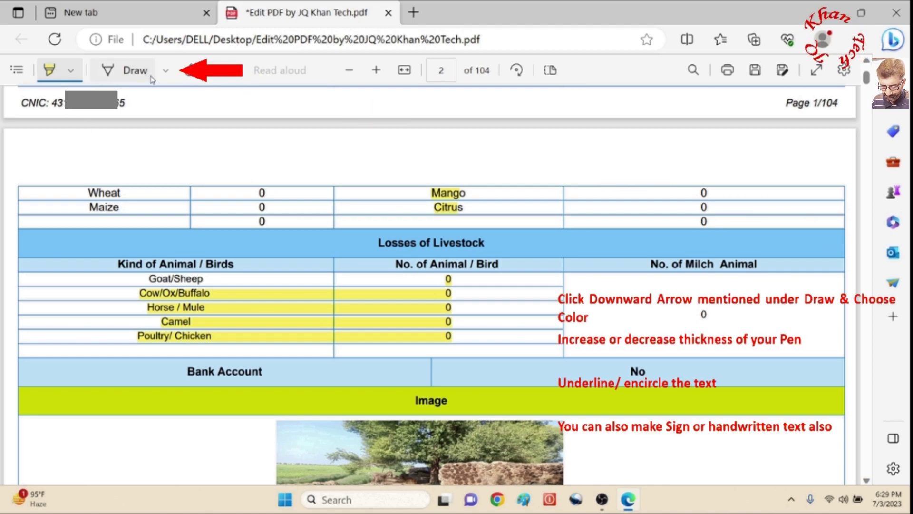
Step: Set the pen to red, underline beneath Maize and mark the right-column 0 values
click(165, 72)
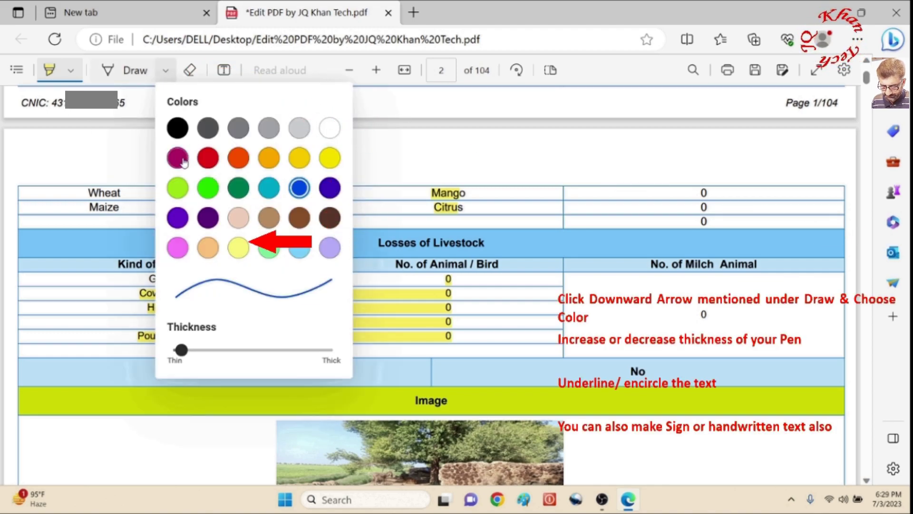
click(208, 158)
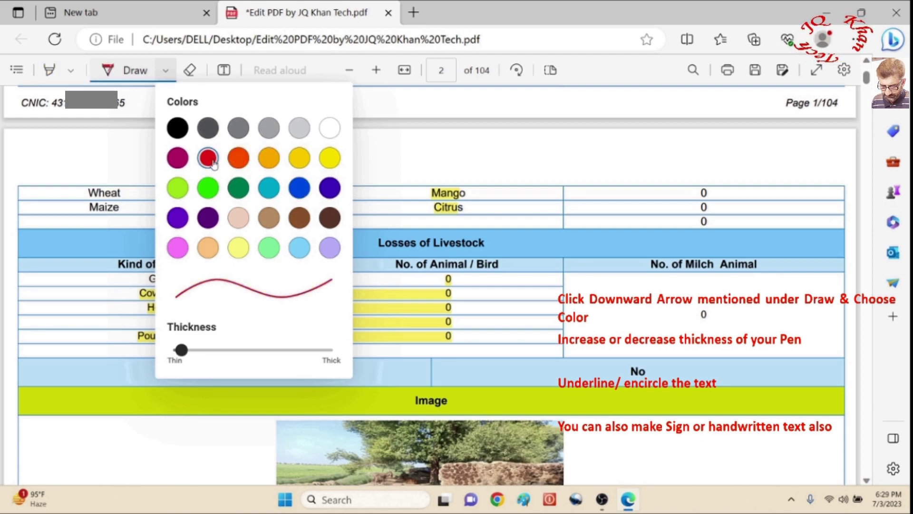
click(89, 219)
drag(89, 220, 135, 226)
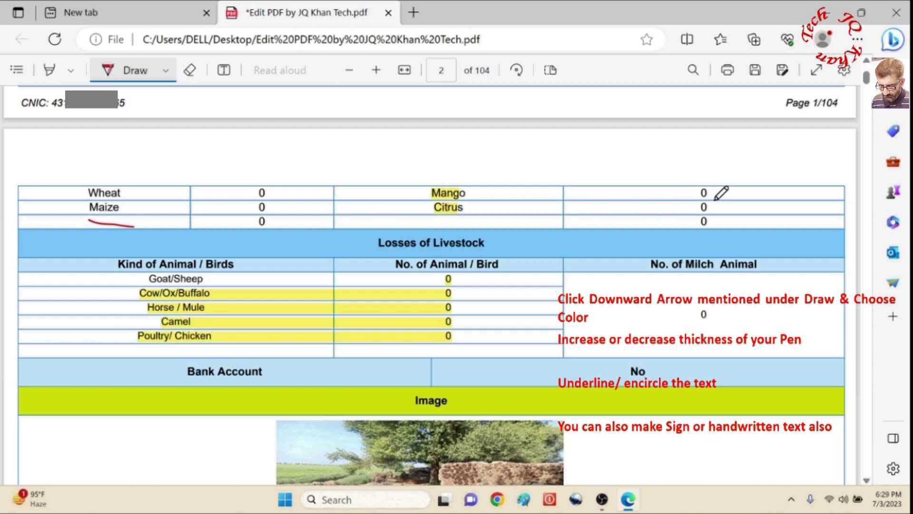
mouse_move(715, 199)
mouse_down()
mouse_move(675, 196)
mouse_move(713, 200)
mouse_up()
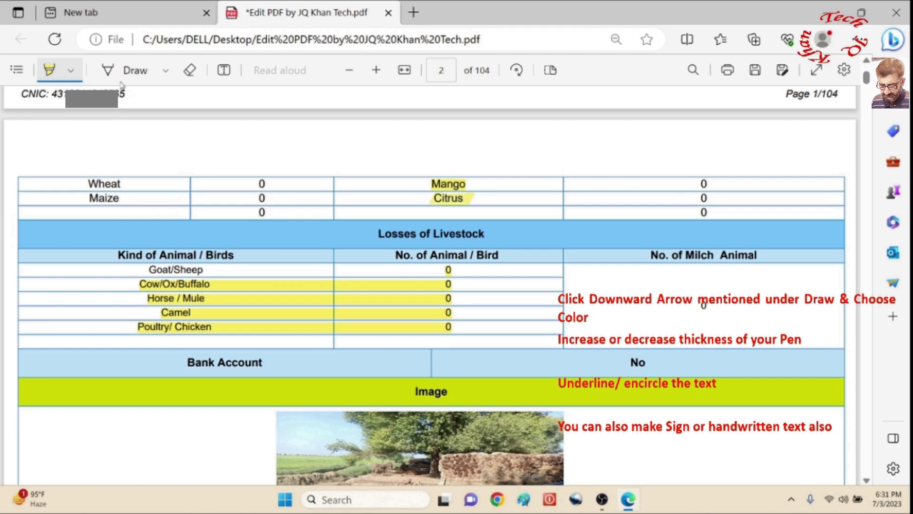
Step: Handwrite JQ Khan Tech in red ink above the table
click(166, 71)
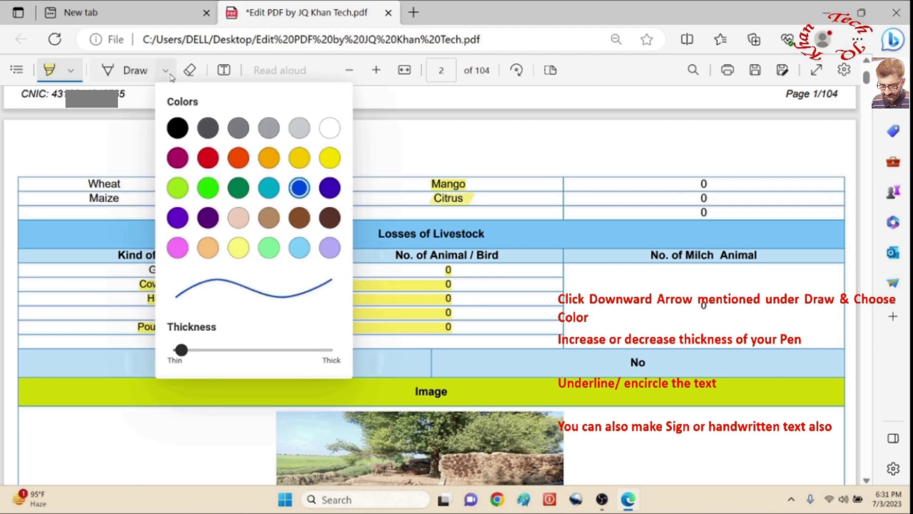
click(209, 159)
mouse_move(360, 142)
mouse_down()
mouse_move(418, 139)
mouse_move(355, 173)
mouse_up()
mouse_move(456, 142)
mouse_down()
mouse_move(452, 157)
mouse_move(480, 176)
mouse_up()
drag(532, 130, 537, 176)
mouse_move(573, 130)
mouse_down()
mouse_move(578, 163)
mouse_move(675, 151)
mouse_move(773, 164)
mouse_up()
drag(587, 247, 672, 193)
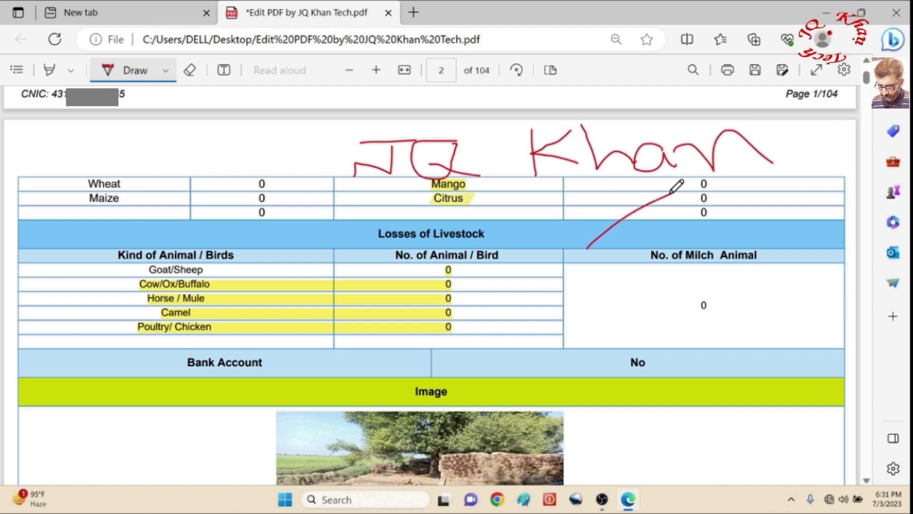
drag(619, 224, 640, 304)
drag(644, 242, 706, 261)
drag(712, 214, 704, 259)
mouse_move(723, 189)
mouse_down()
mouse_move(756, 241)
mouse_move(808, 231)
mouse_up()
Step: Scribble a red signature near the lower 0 and underline Wheat and Maize
mouse_move(783, 277)
mouse_down()
mouse_move(742, 309)
mouse_move(805, 297)
mouse_move(819, 335)
mouse_up()
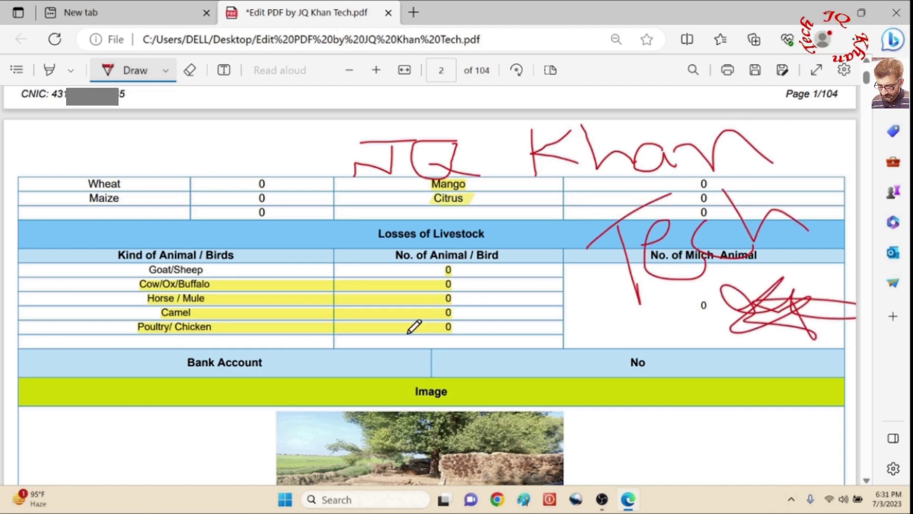
drag(74, 188, 127, 187)
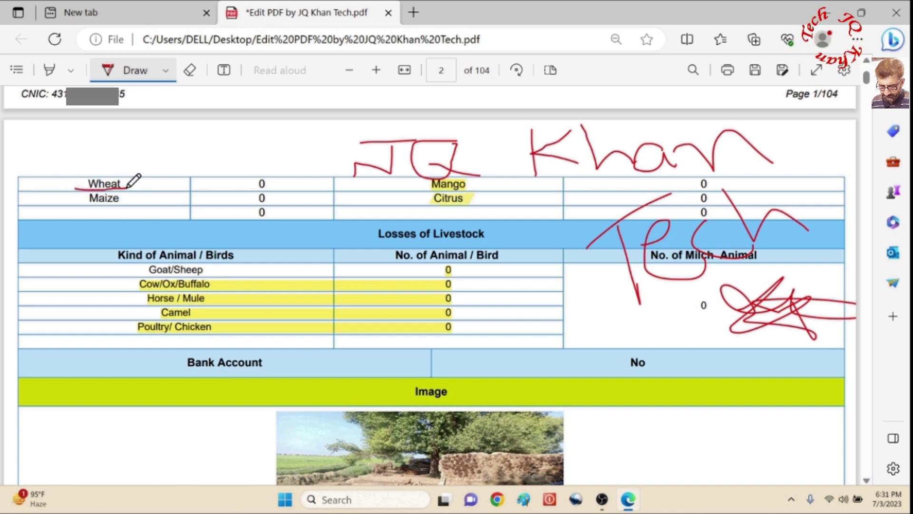
drag(73, 206, 158, 213)
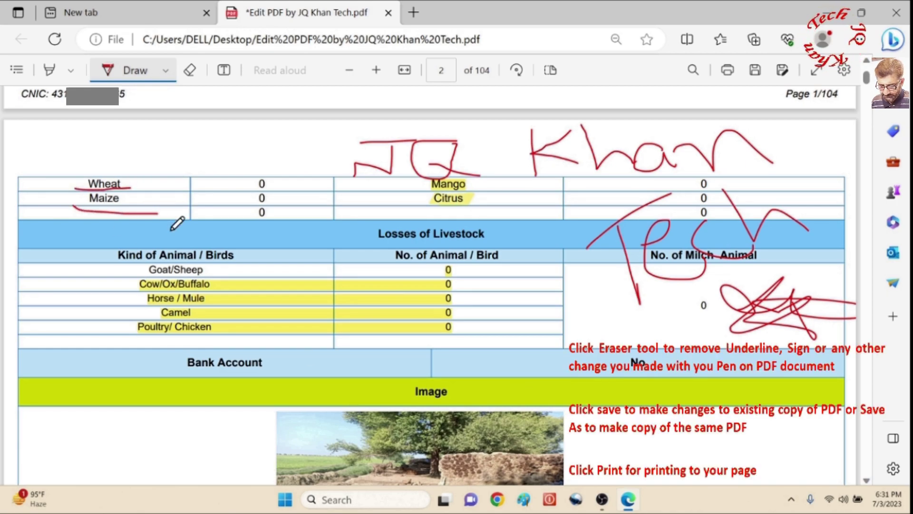
Step: Erase the red underlines, the handwritten JQ Khan Tech, and the Mango, Citrus and livestock highlights
click(189, 71)
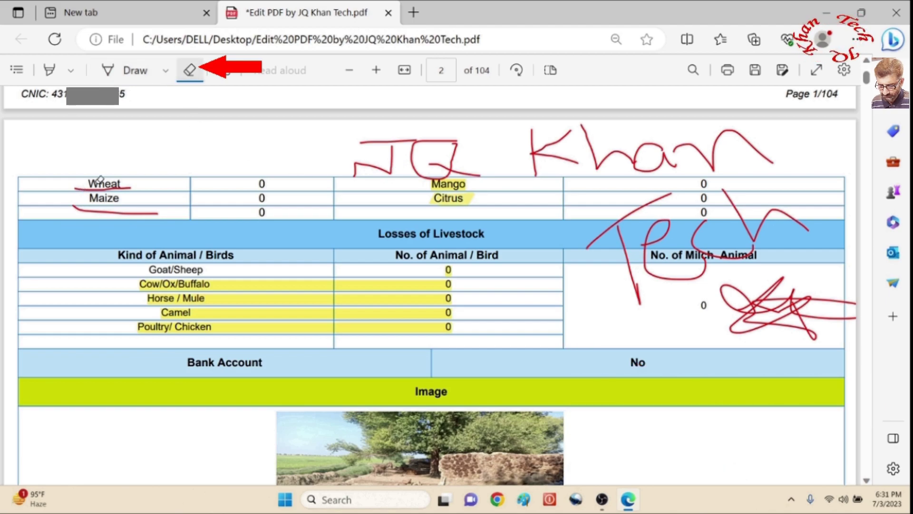
drag(100, 195, 111, 231)
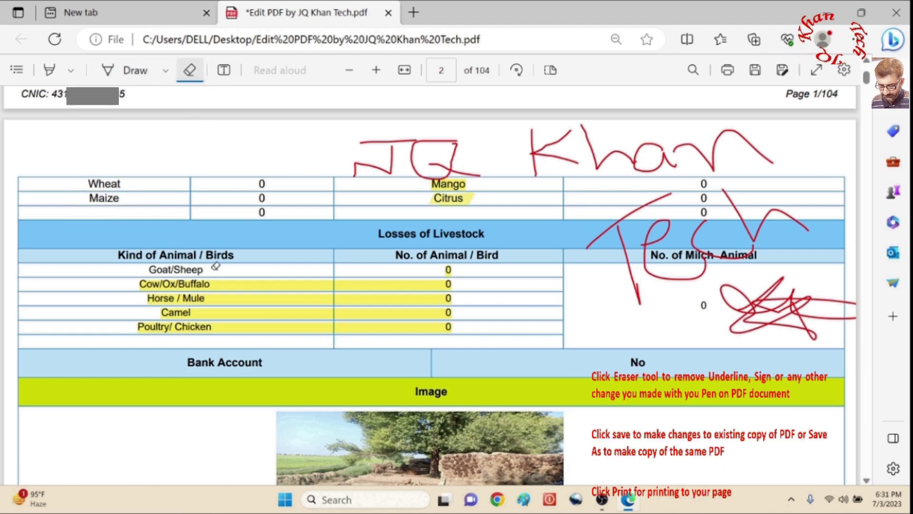
drag(215, 266, 257, 319)
drag(451, 171, 463, 227)
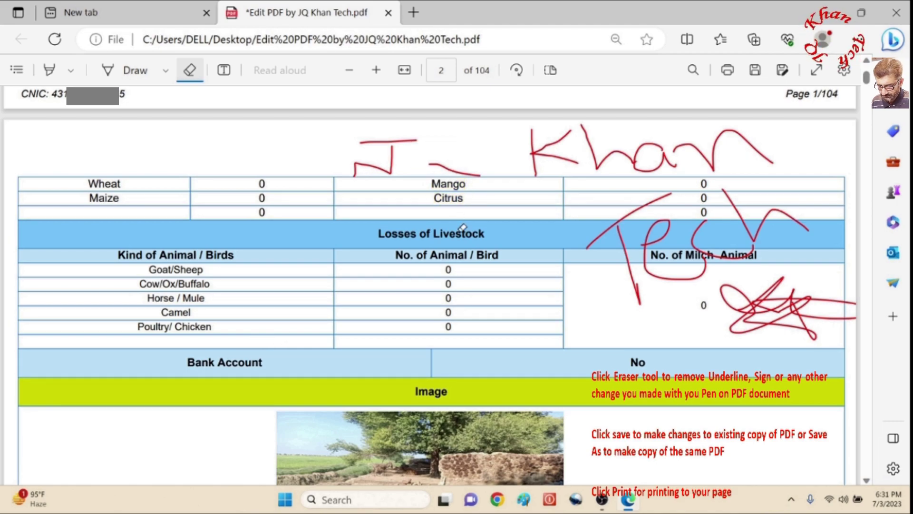
mouse_move(365, 154)
mouse_down()
mouse_move(499, 172)
mouse_move(769, 153)
mouse_move(637, 266)
mouse_move(398, 155)
mouse_move(639, 211)
mouse_move(802, 347)
mouse_up()
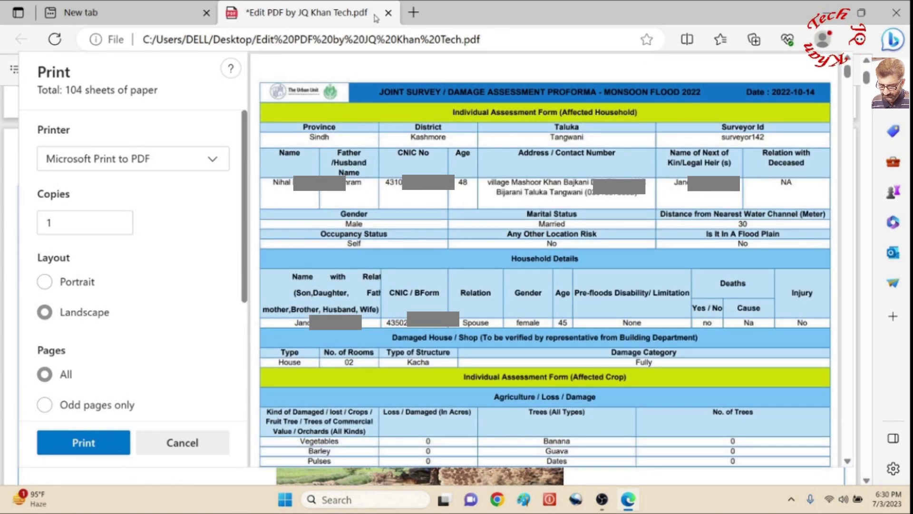
scroll(31, 311, down, 4)
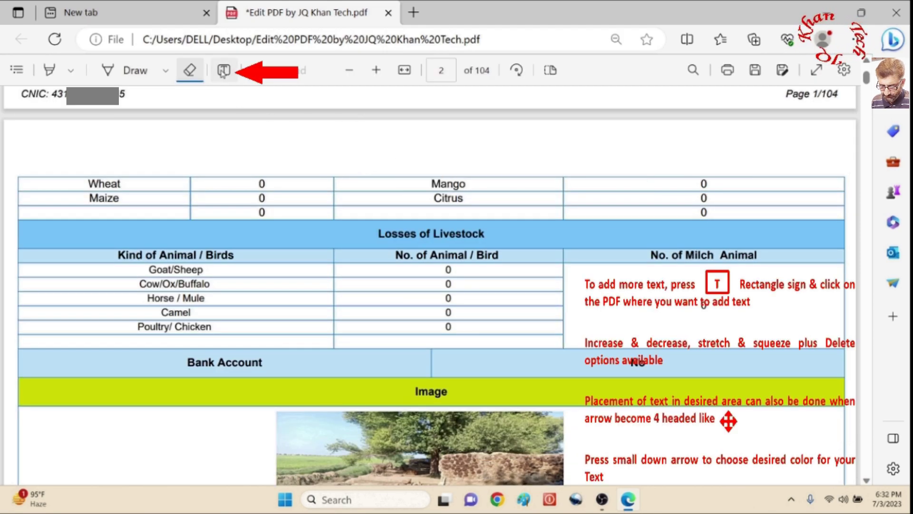
click(224, 70)
Step: Add a text box above the table reading JQ Khan Tech
click(166, 182)
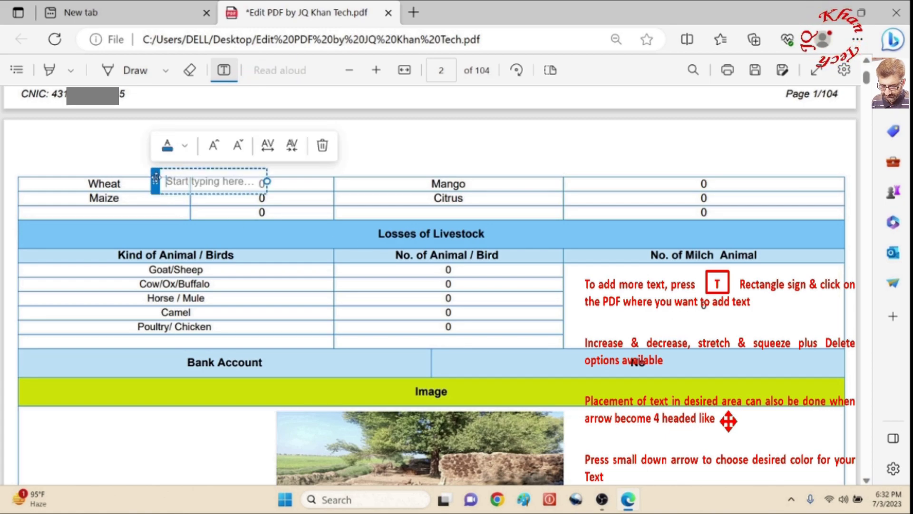
drag(155, 176, 105, 149)
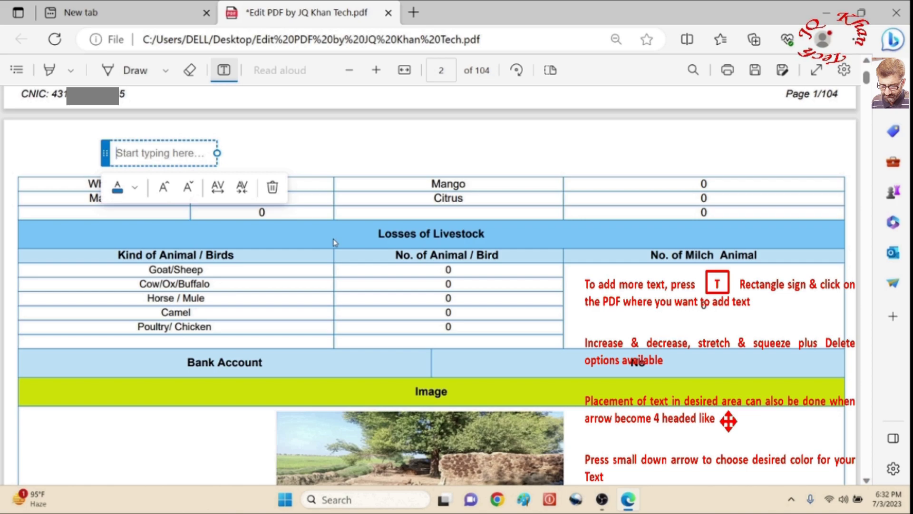
text(JQ Khan Tech)
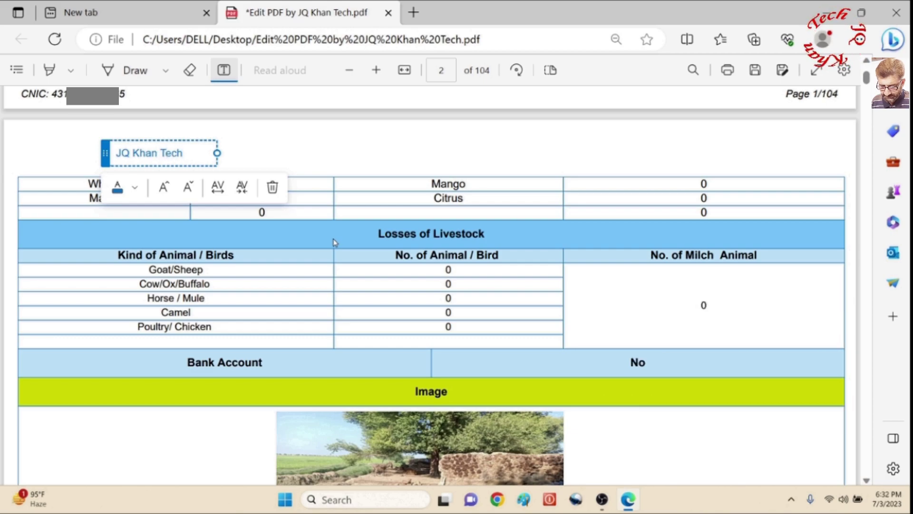
key(shift+Left)
key(shift+Left)
key(shift+Left)
key(shift+Left)
key(shift+Left)
key(shift+Left)
key(shift+Left)
key(shift+Left)
key(shift+Left)
key(shift+Left)
key(shift+Left)
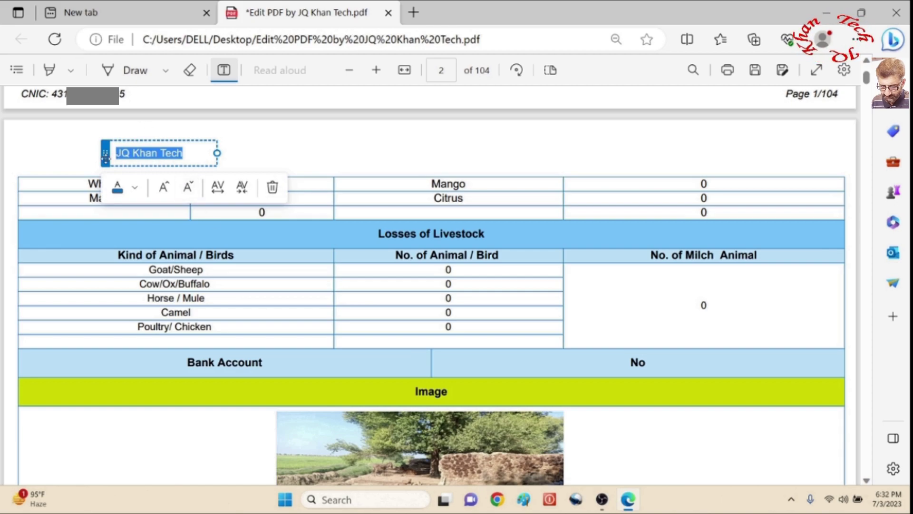
mouse_move(106, 153)
mouse_down()
mouse_move(80, 151)
mouse_move(92, 157)
mouse_up()
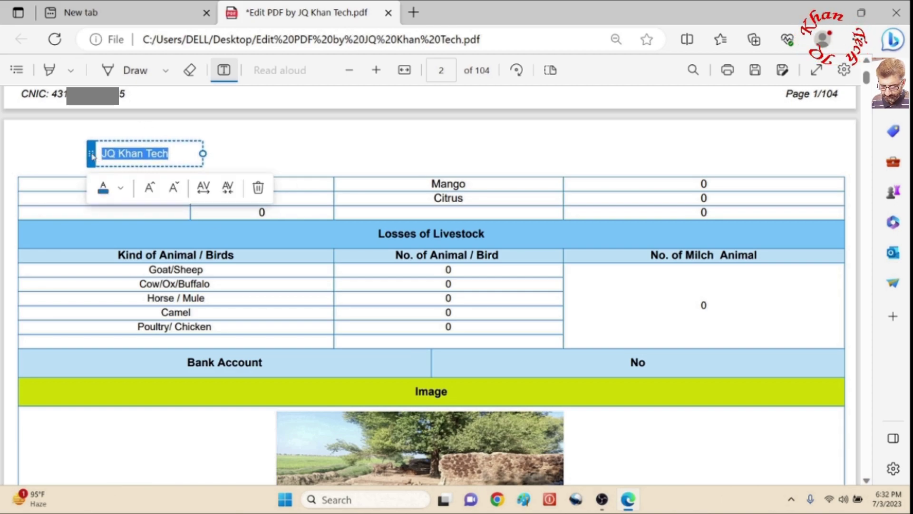
Step: Make the JQ Khan Tech text red and enlarge it three sizes
click(122, 189)
click(107, 225)
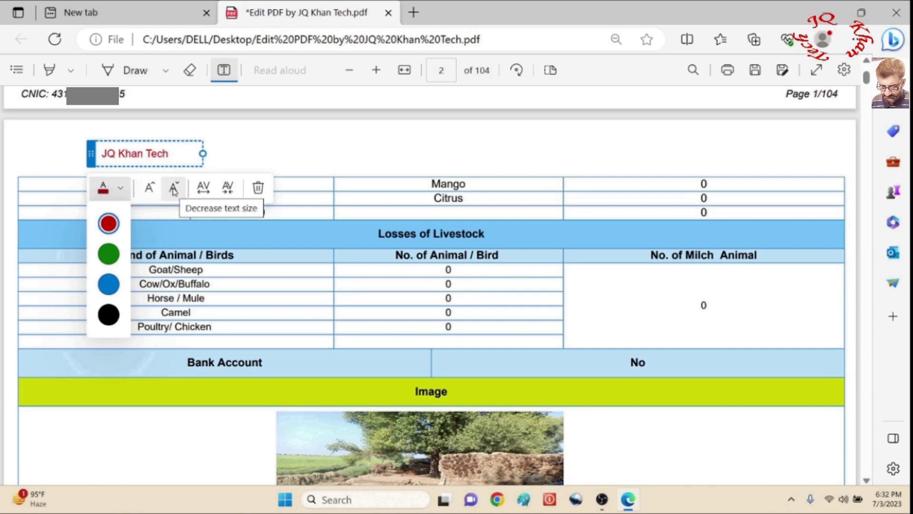
click(150, 188)
click(150, 189)
click(150, 188)
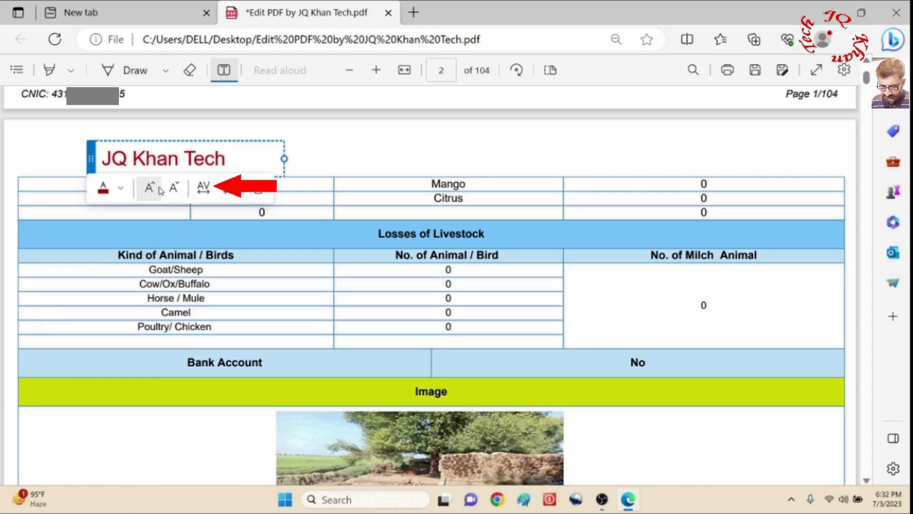
Step: Widen the JQ Khan Tech letter spacing four steps, then tighten it two
click(204, 193)
click(203, 192)
click(203, 192)
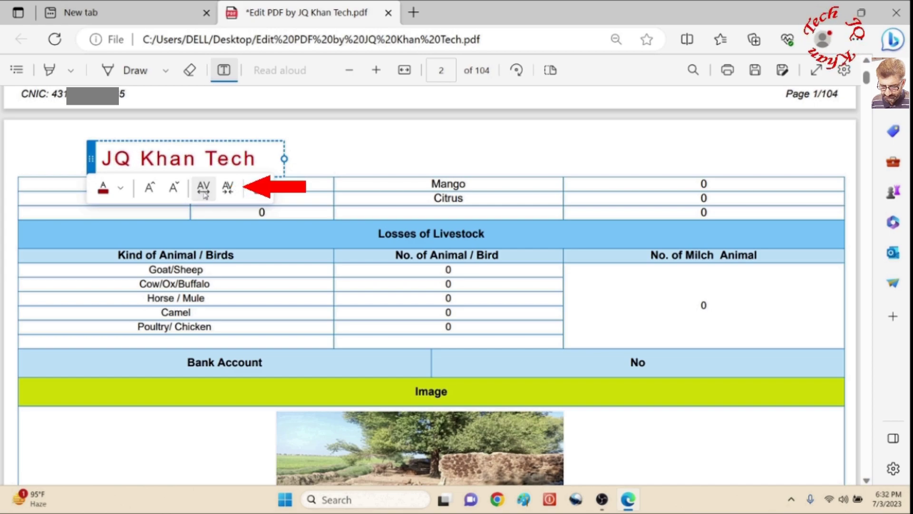
click(203, 193)
click(228, 189)
click(227, 189)
click(228, 189)
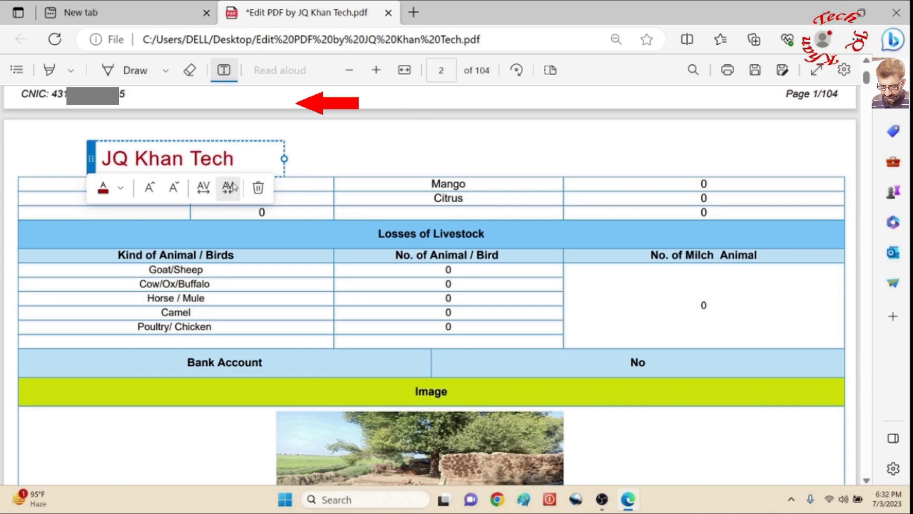
click(364, 183)
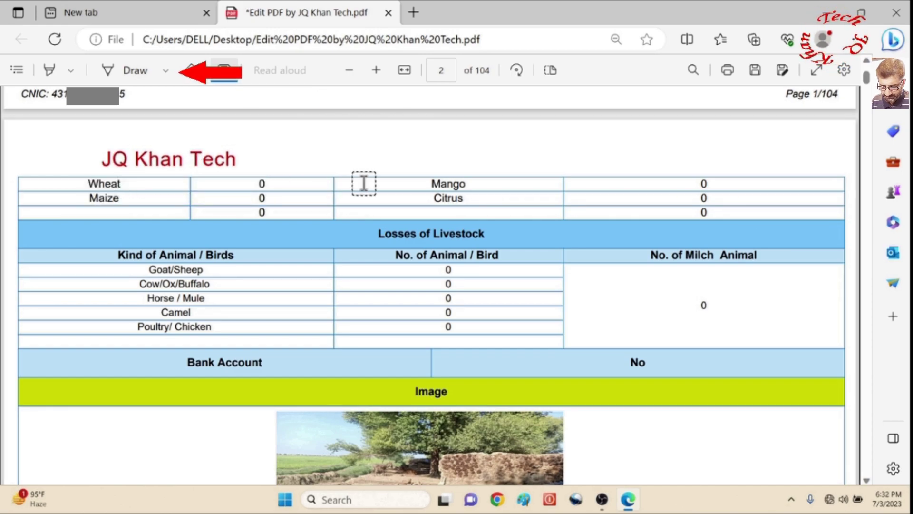
click(165, 72)
Step: Cover the word Wheat with thicker white pen ink, then exit drawing mode
click(328, 128)
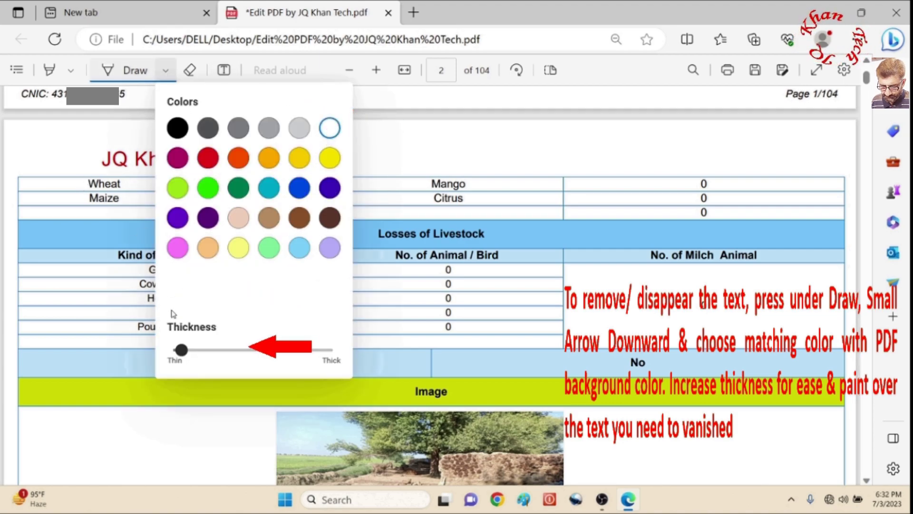
drag(181, 350, 213, 352)
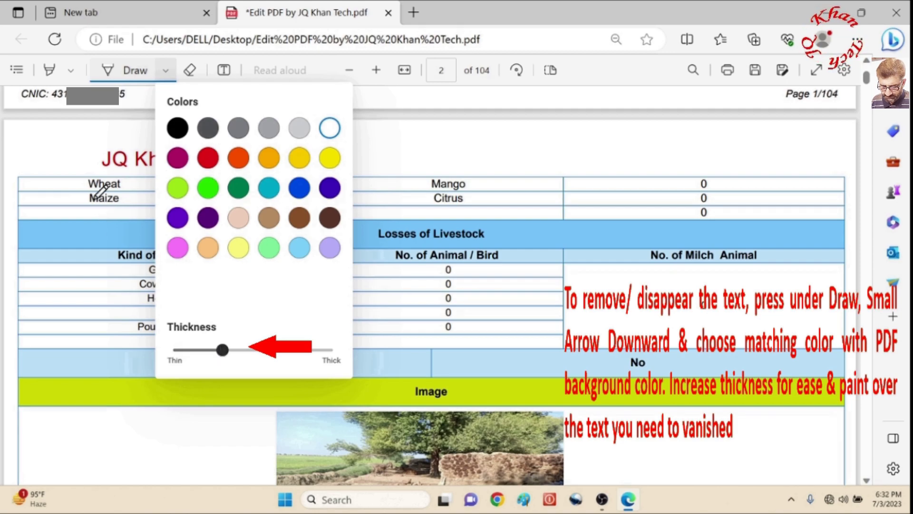
drag(87, 178, 108, 177)
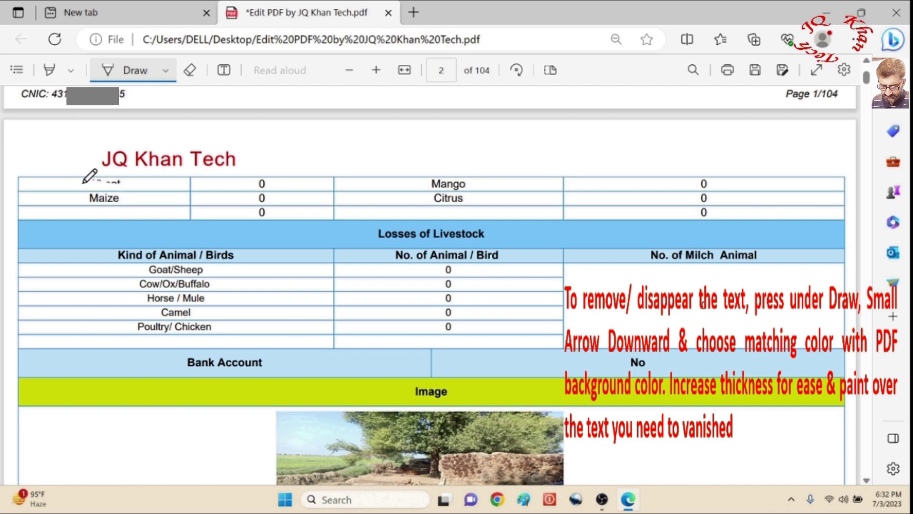
key(Escape)
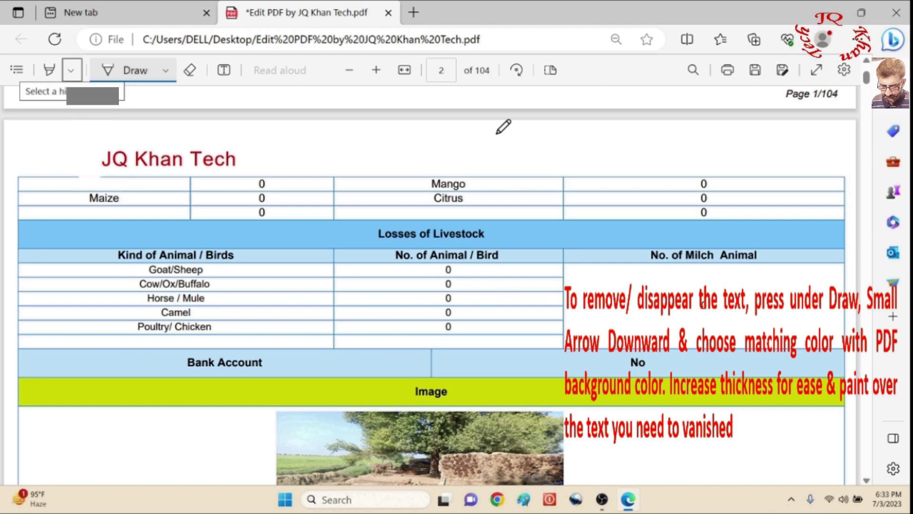
click(111, 161)
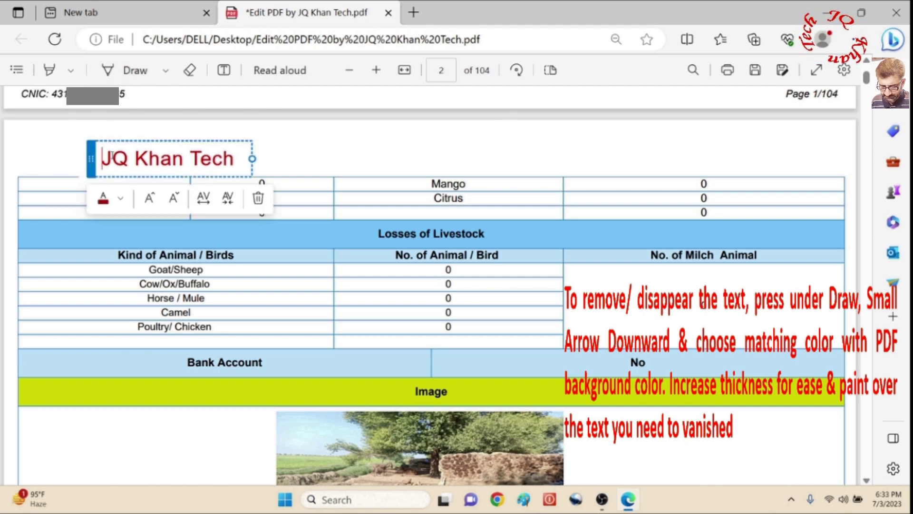
Step: Delete the JQ Khan Tech text note and turn on Read aloud with Ctrl+Shift+U
click(89, 148)
click(100, 158)
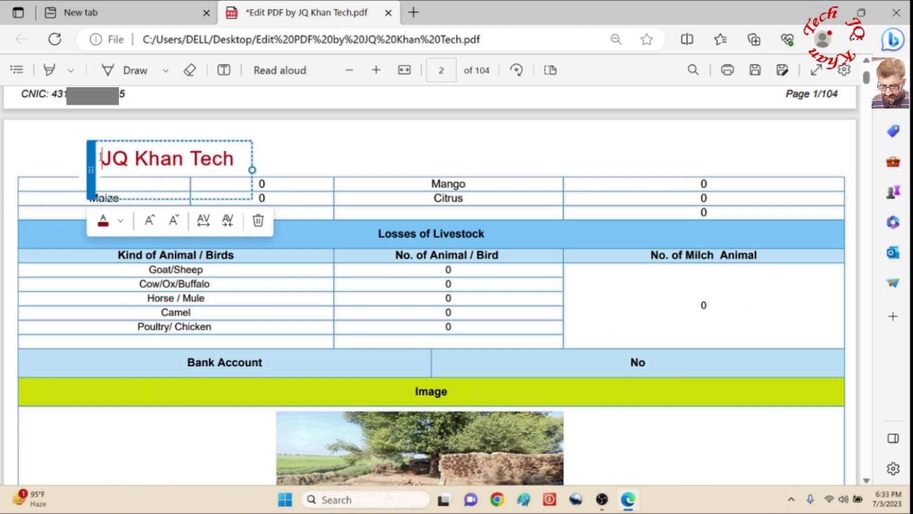
drag(91, 157, 42, 178)
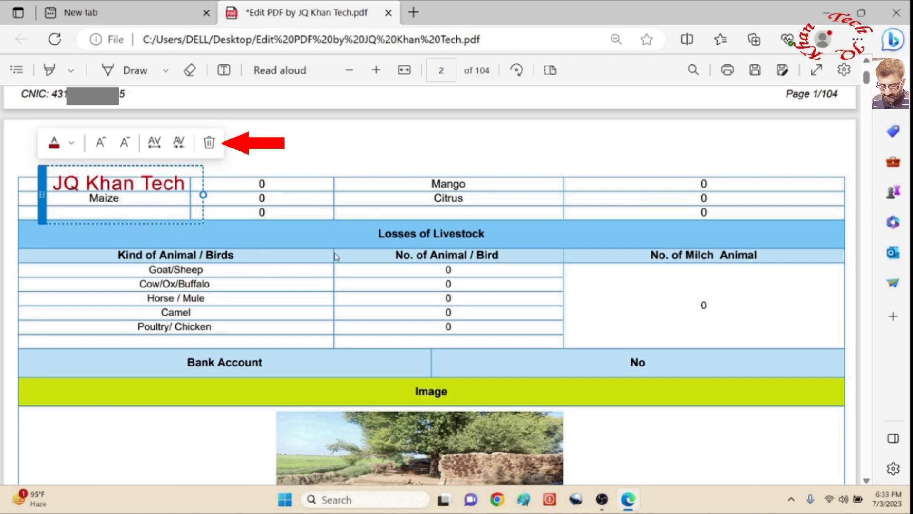
click(210, 243)
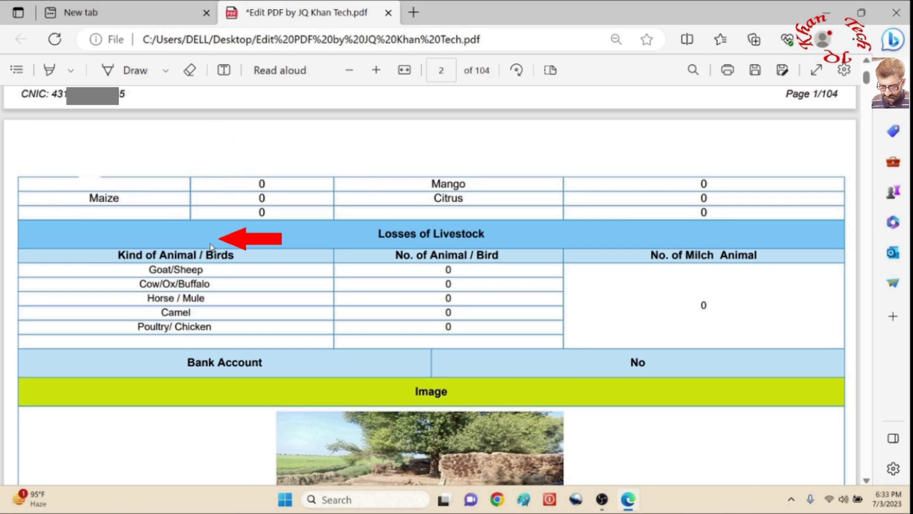
key(ctrl+shift+u)
Step: Search the web for Camel from the PDF, view its image results, then close the sidebar
drag(190, 313, 155, 315)
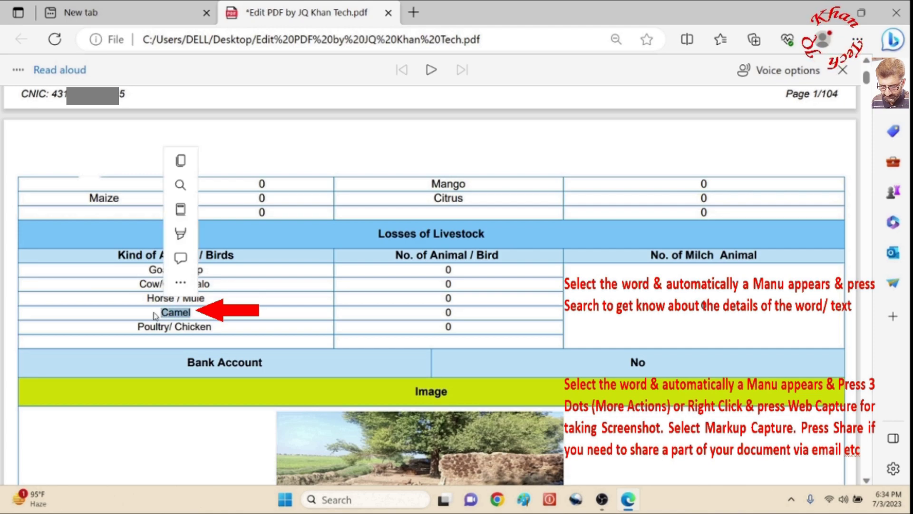
mouse_move(196, 187)
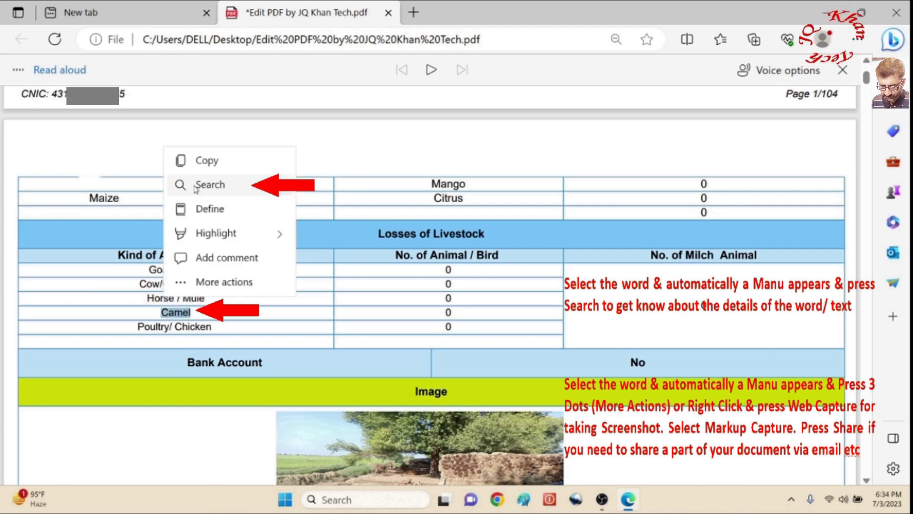
click(210, 186)
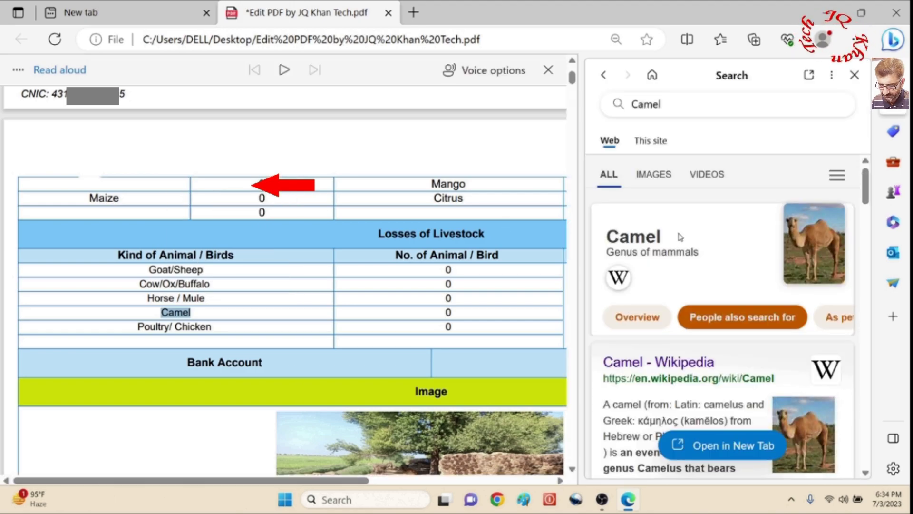
click(659, 176)
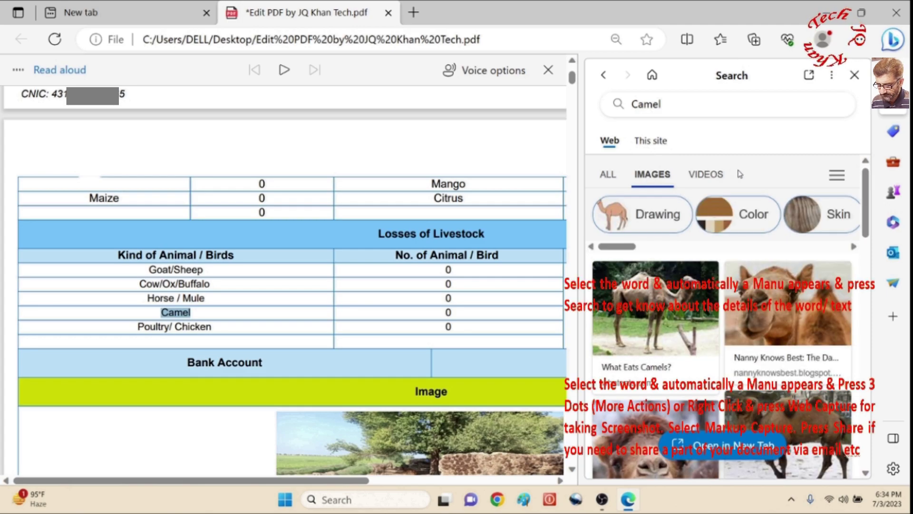
click(855, 75)
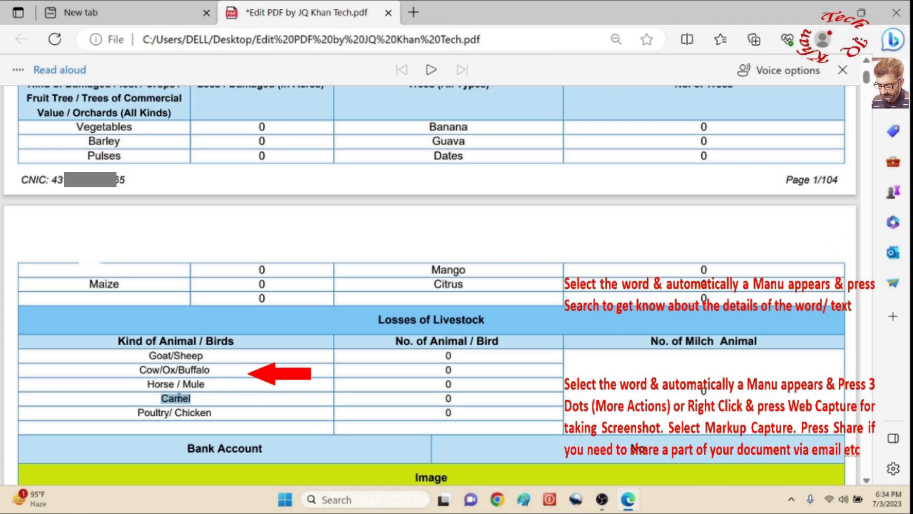
right_click(180, 399)
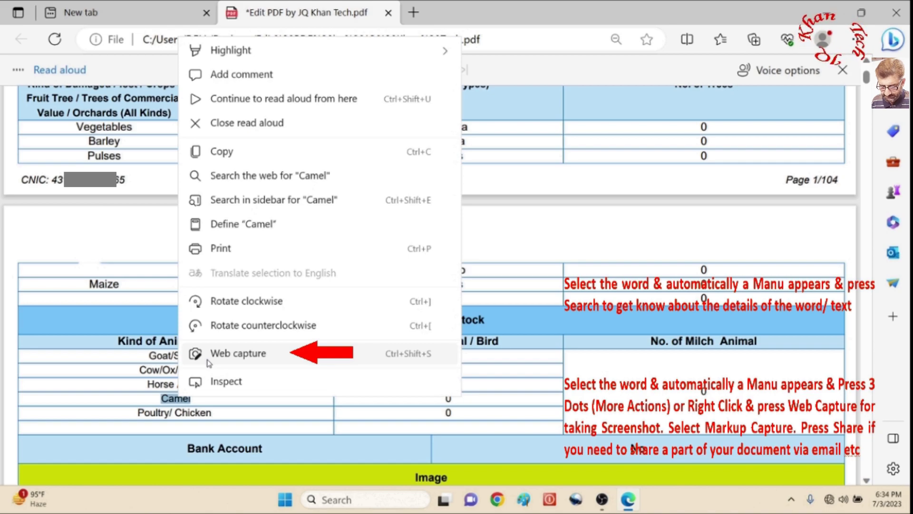
click(208, 364)
drag(44, 231, 839, 427)
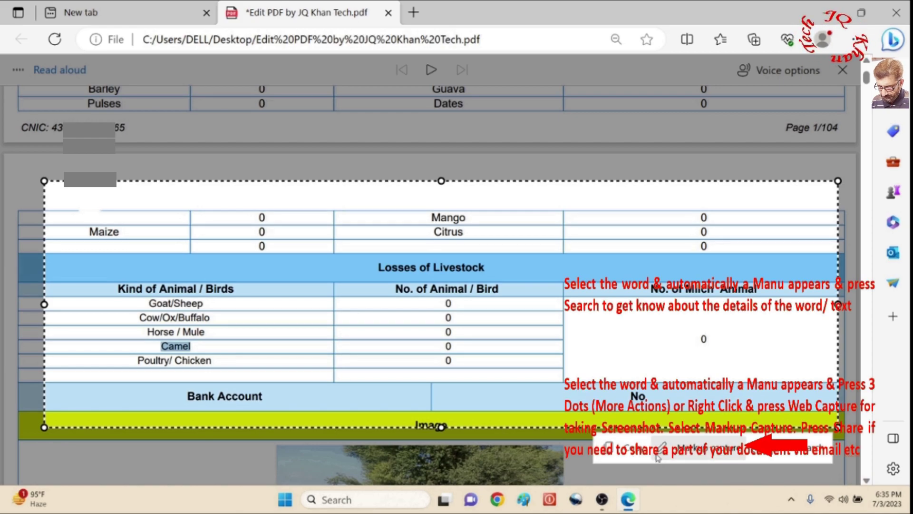
click(702, 453)
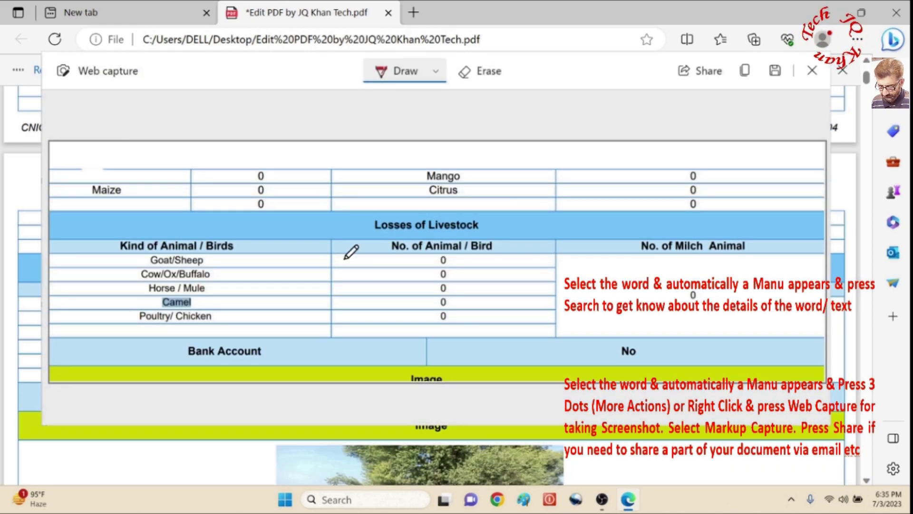
click(436, 76)
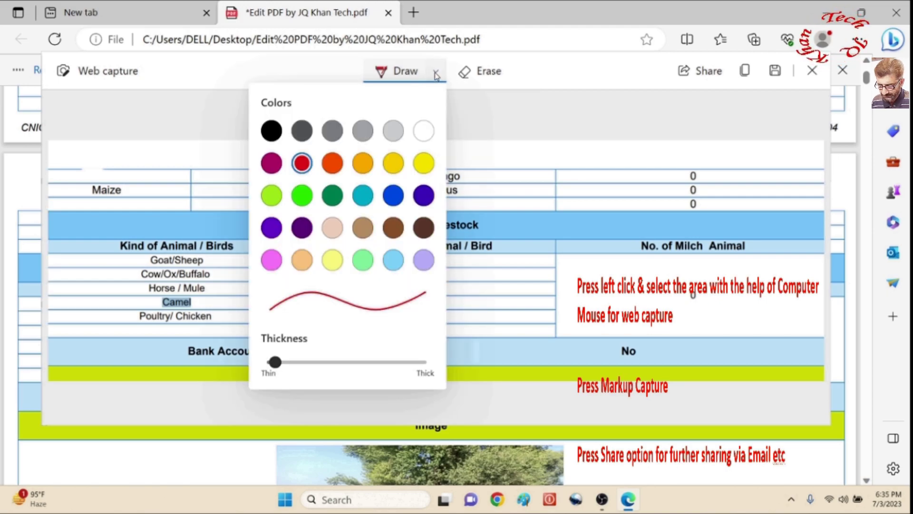
click(708, 70)
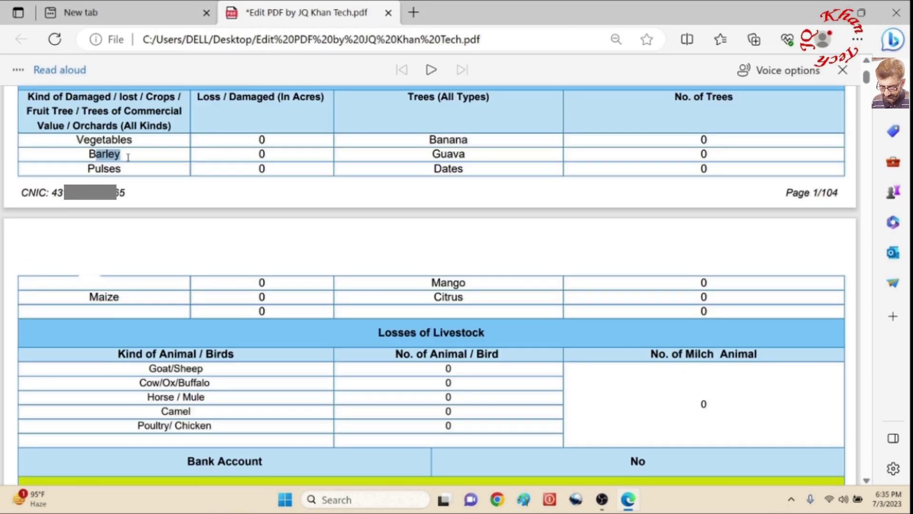
double_click(128, 157)
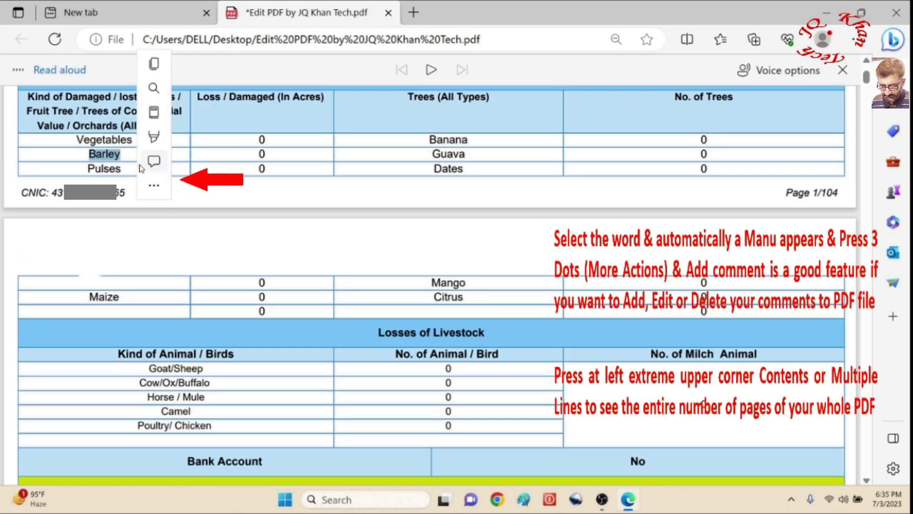
mouse_move(157, 163)
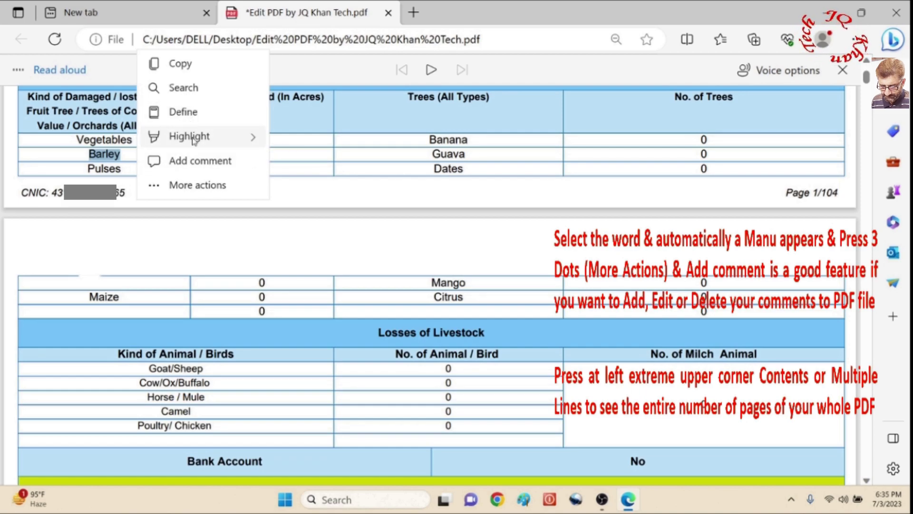
mouse_move(194, 142)
click(203, 161)
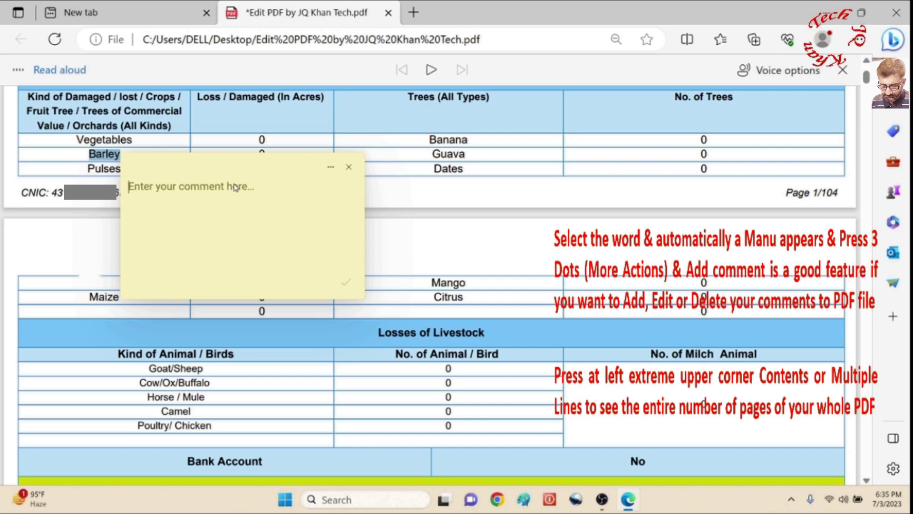
text(JQ Khan Tech)
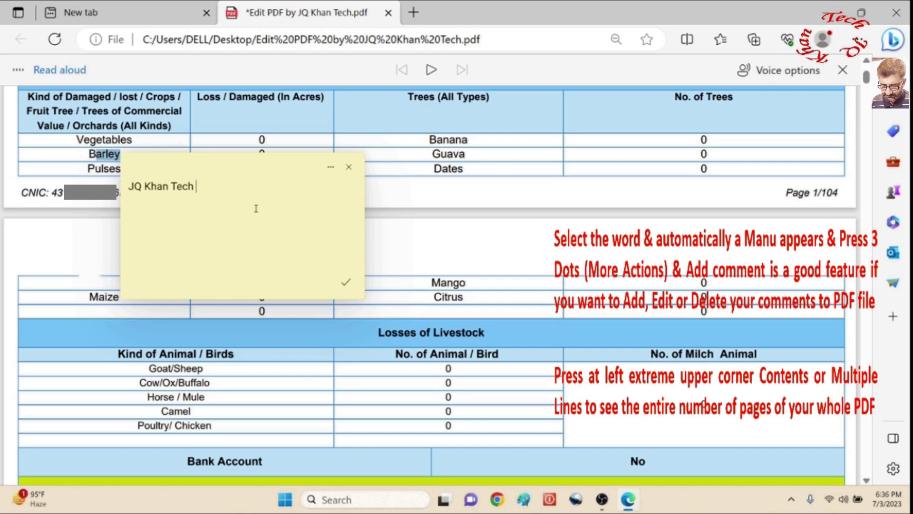
text( comments on pd)
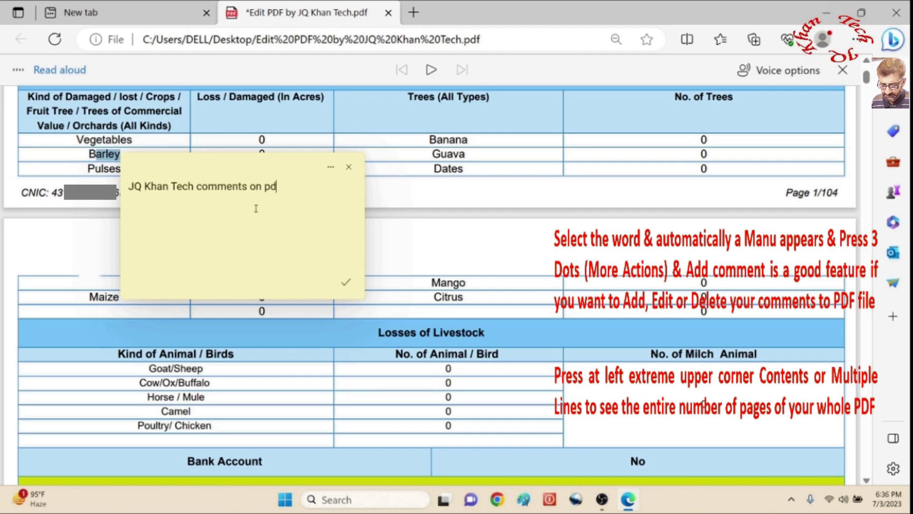
text(f)
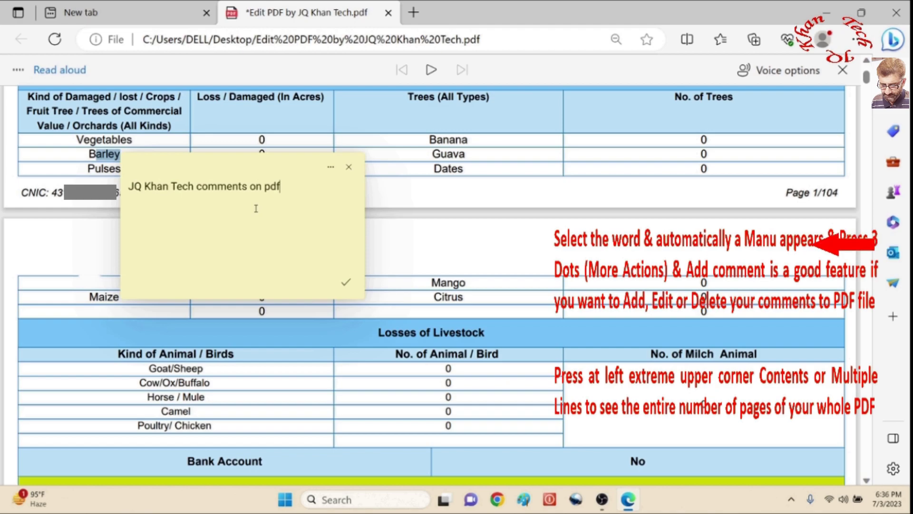
click(345, 285)
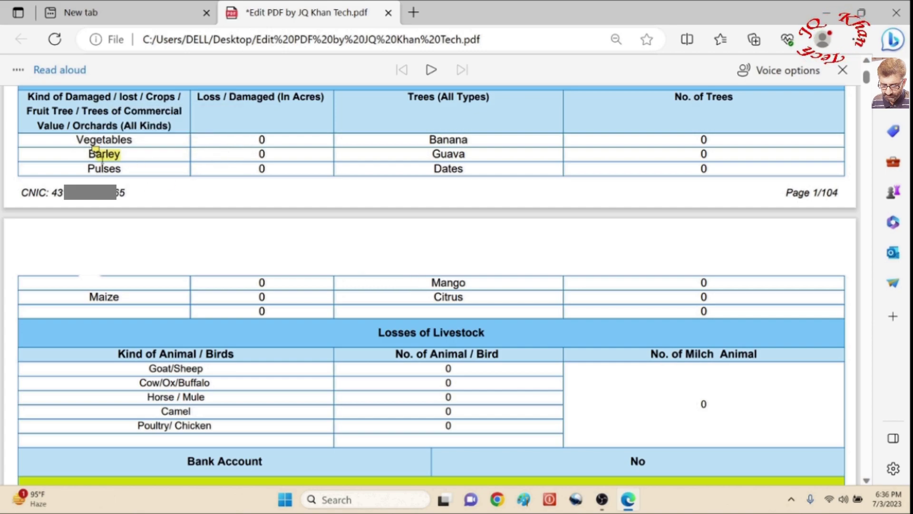
click(95, 150)
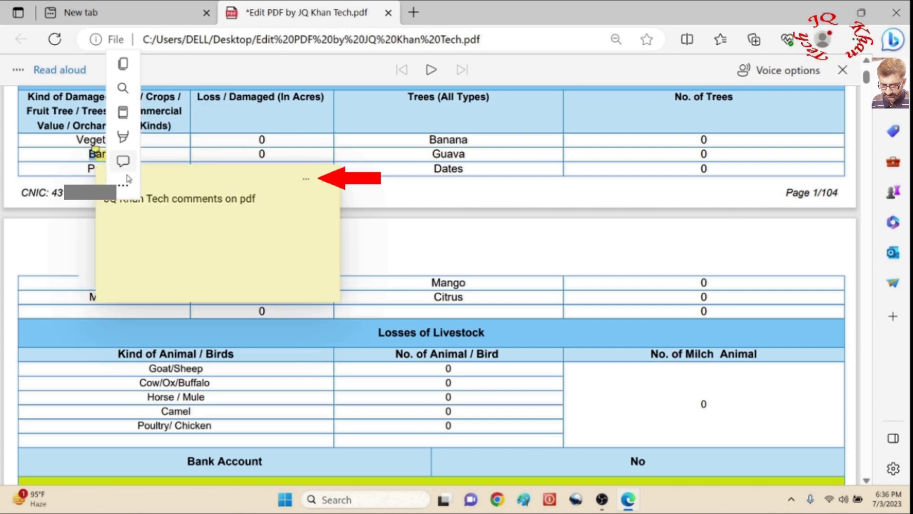
click(307, 179)
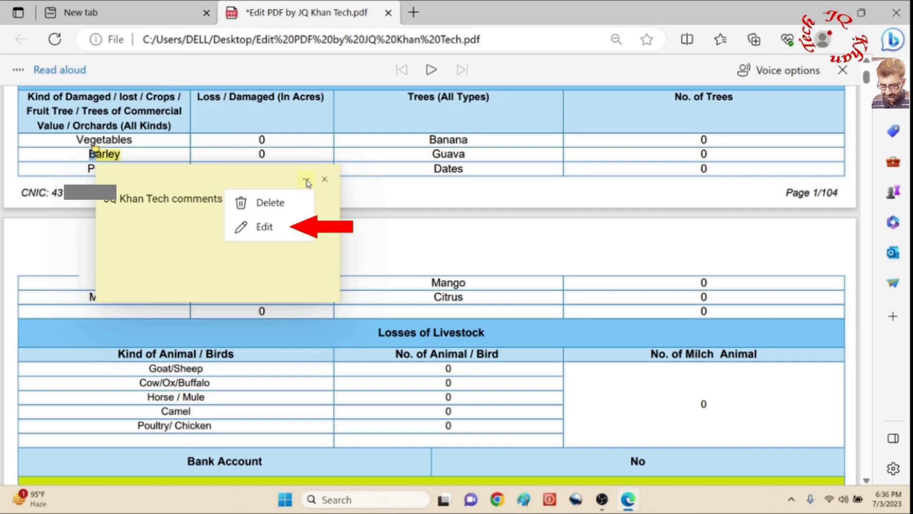
click(266, 227)
click(320, 293)
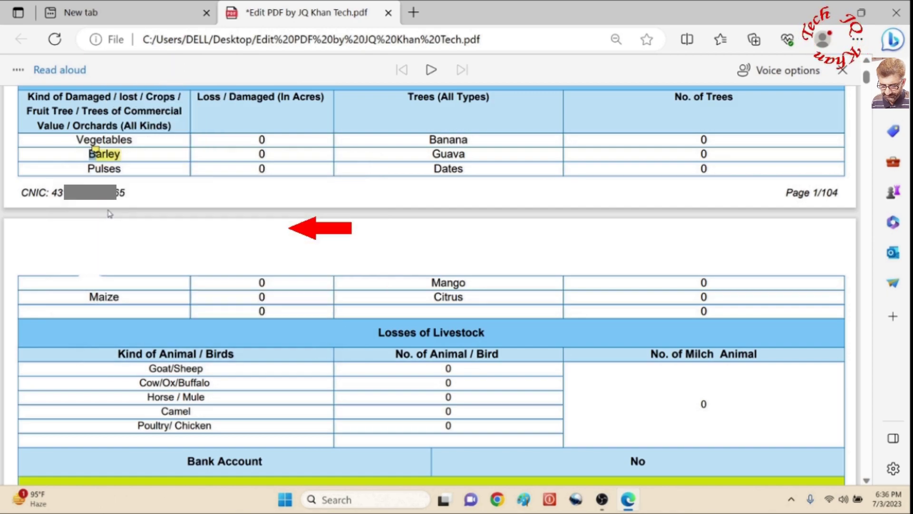
mouse_move(95, 150)
click(96, 149)
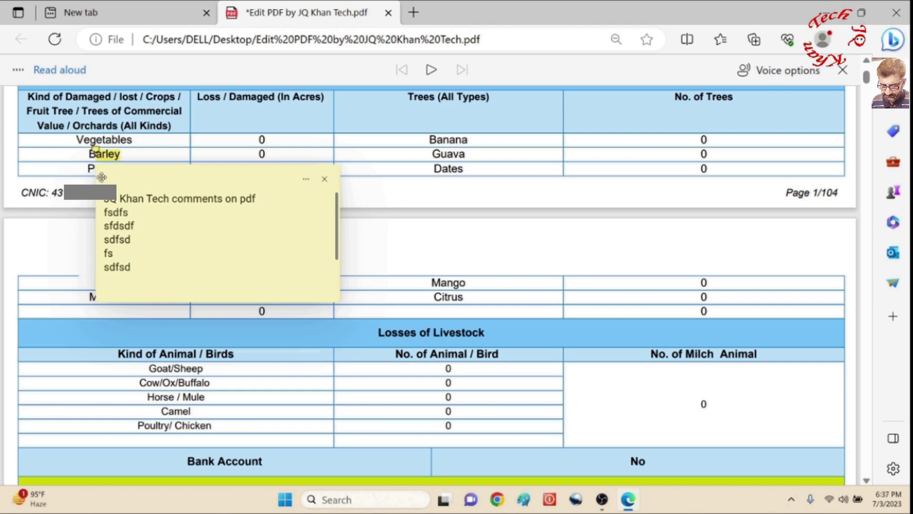
click(306, 179)
click(284, 210)
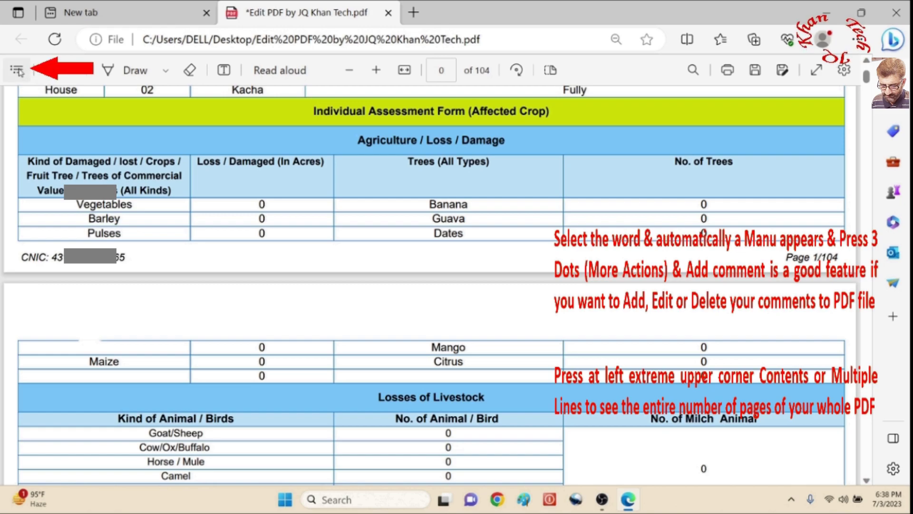
click(18, 70)
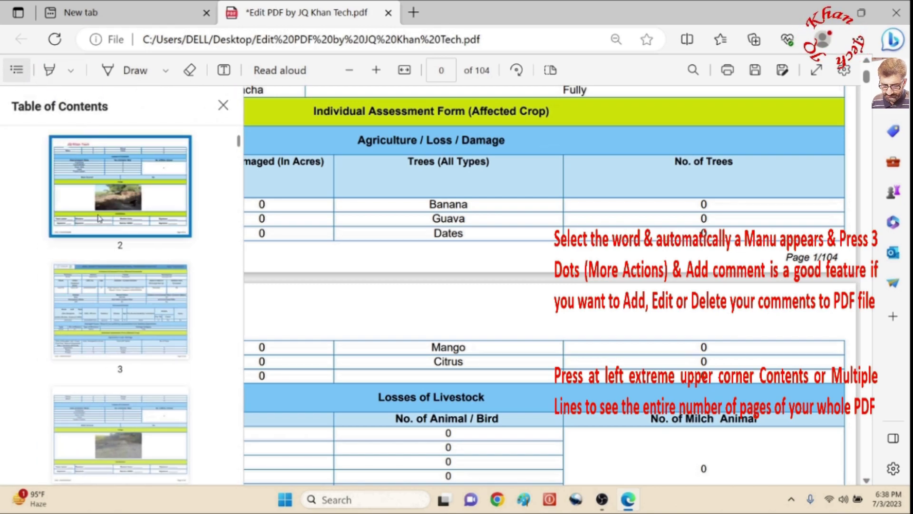
Step: Draw two red check marks, one below the first page and one over No. of Trees
scroll(114, 283, down, 5)
scroll(114, 283, down, 10)
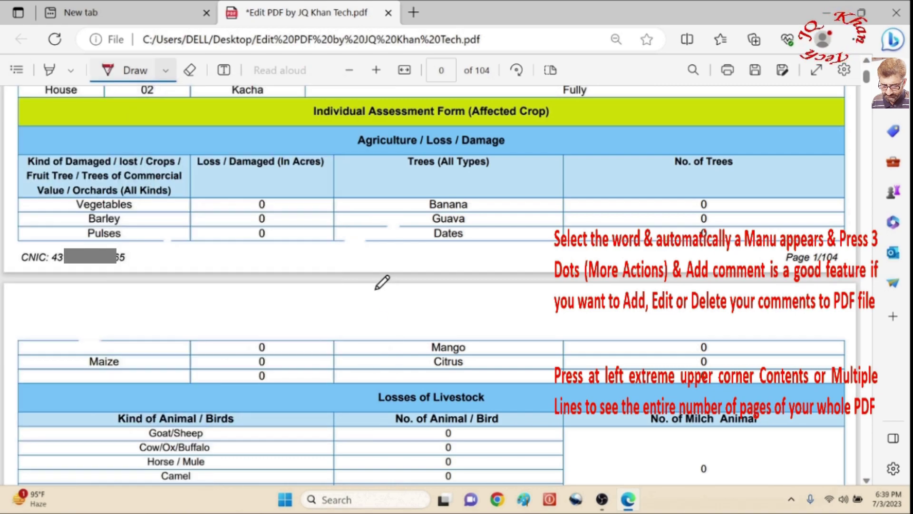
drag(375, 288, 723, 216)
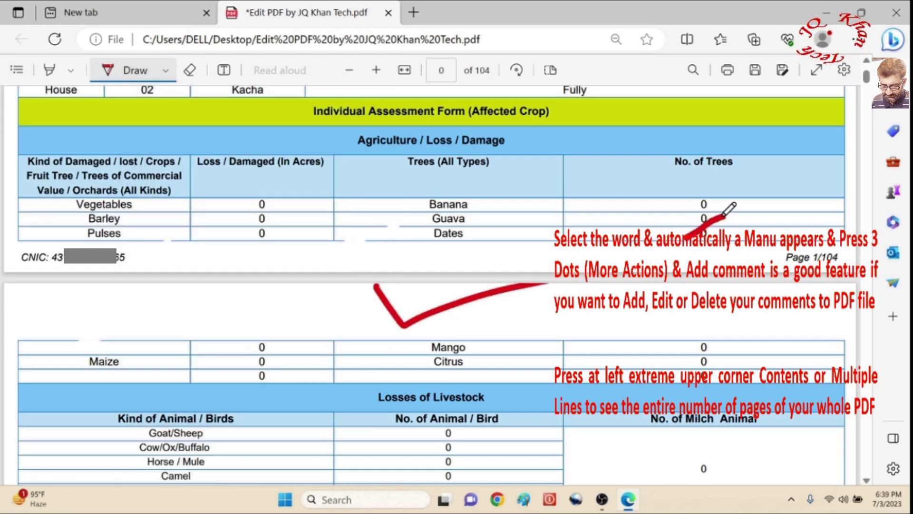
mouse_move(582, 194)
mouse_down()
mouse_move(612, 243)
mouse_move(780, 165)
mouse_up()
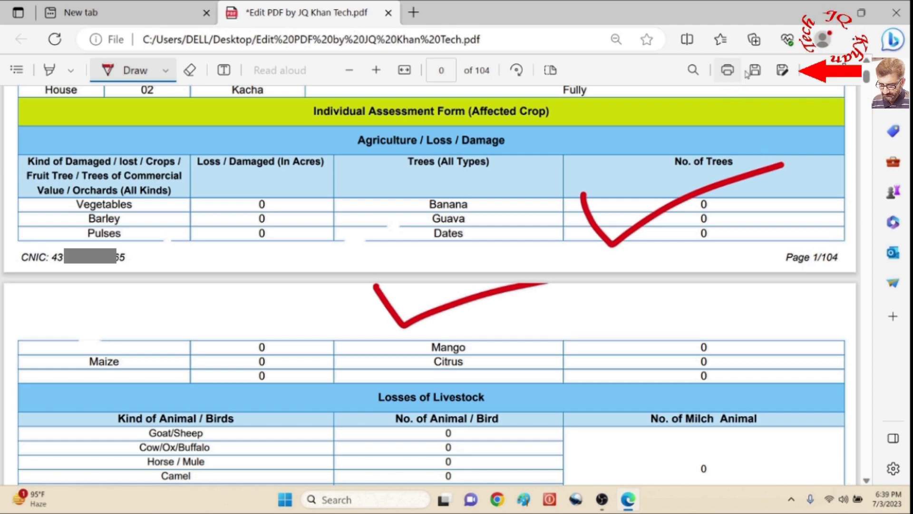
Step: Save the annotated PDF as a new file named zzzzzzz in Downloads
click(783, 71)
text(zzzzzzz)
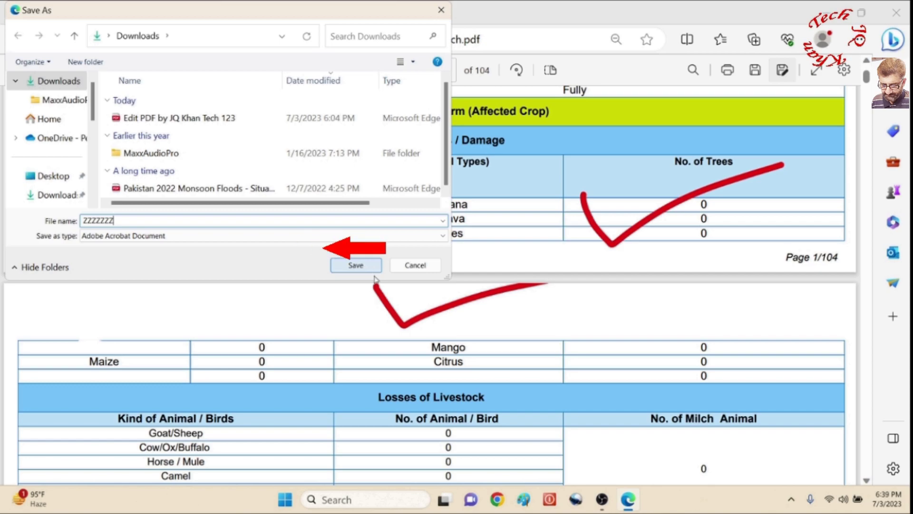
click(365, 264)
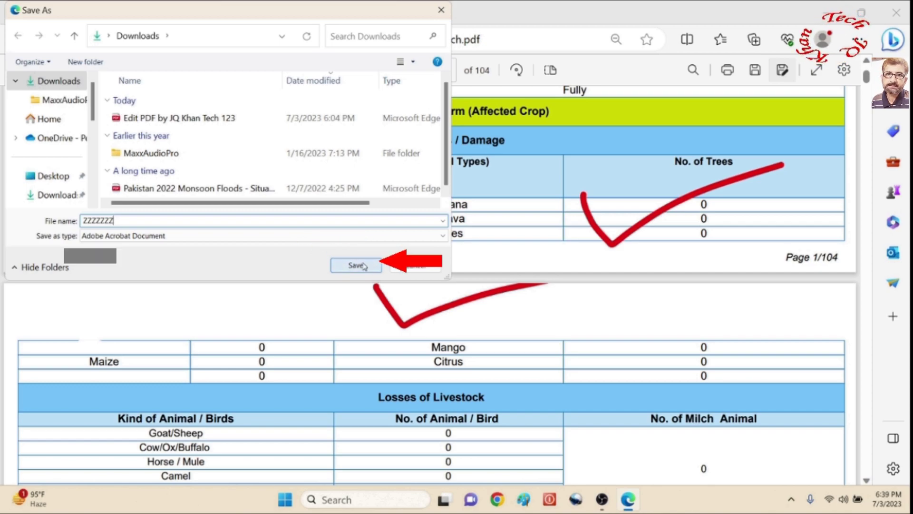
Step: Minimize Edge and find ZZZZZZZ in the DELL user's Downloads folder
click(835, 18)
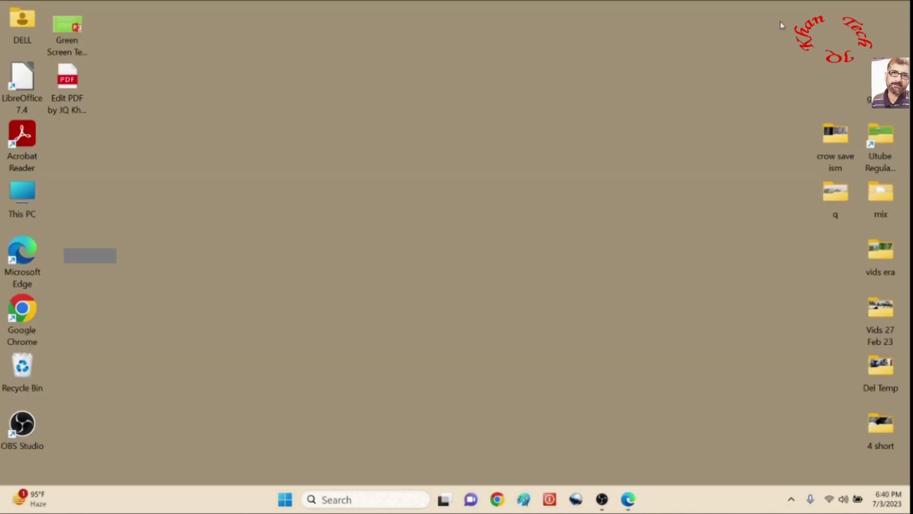
double_click(32, 21)
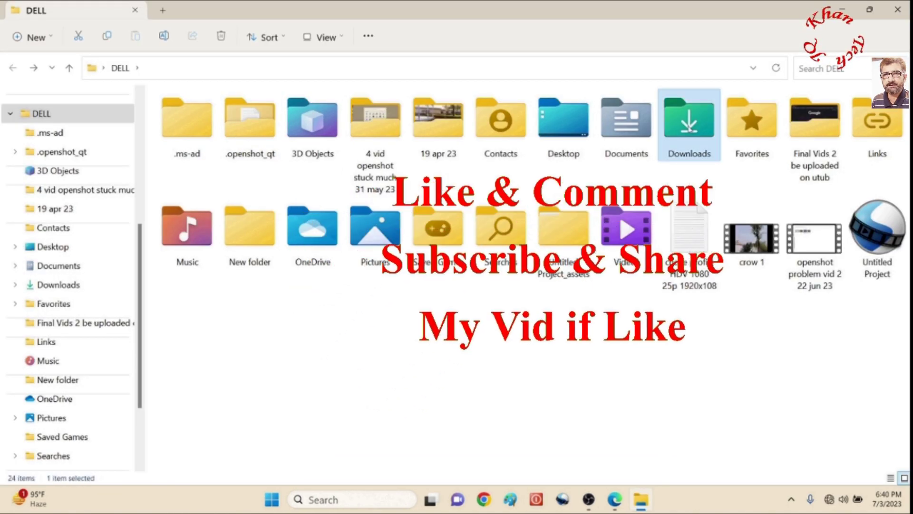
double_click(688, 121)
click(187, 144)
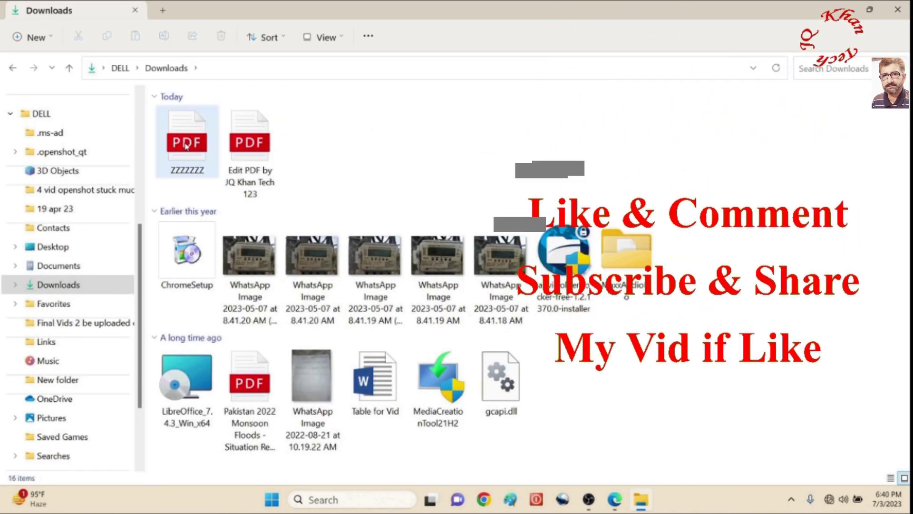